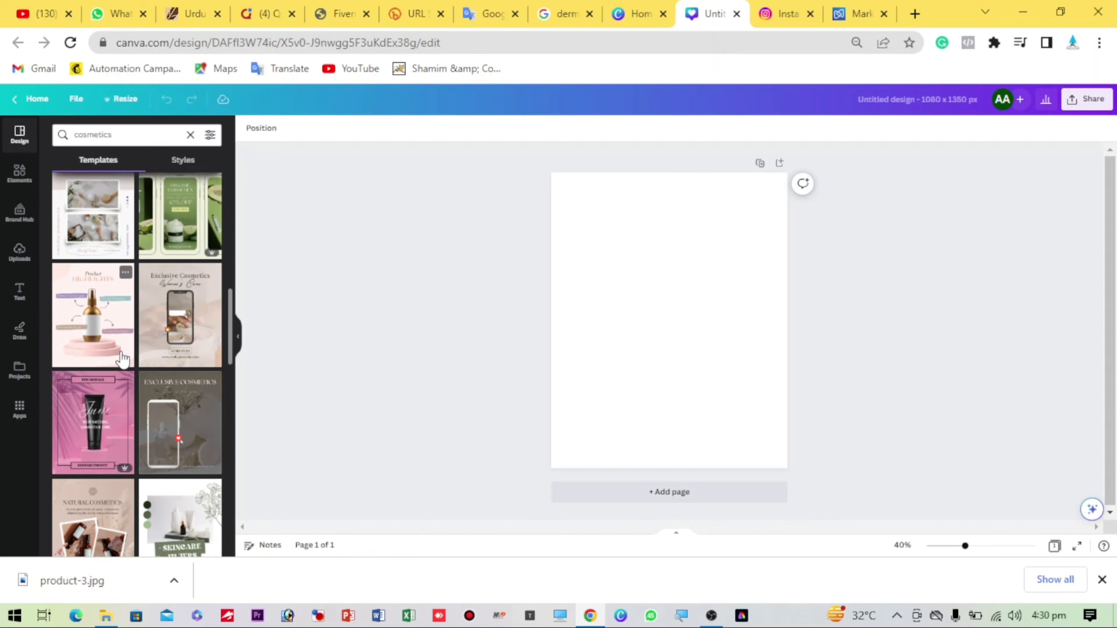
- Find the orange "New Product Sun Protection Lotion" template among the cosmetics templates and apply it to the blank page
{"action": "scroll", "coordinate": [122, 358], "scroll_direction": "down", "scroll_amount": 2}
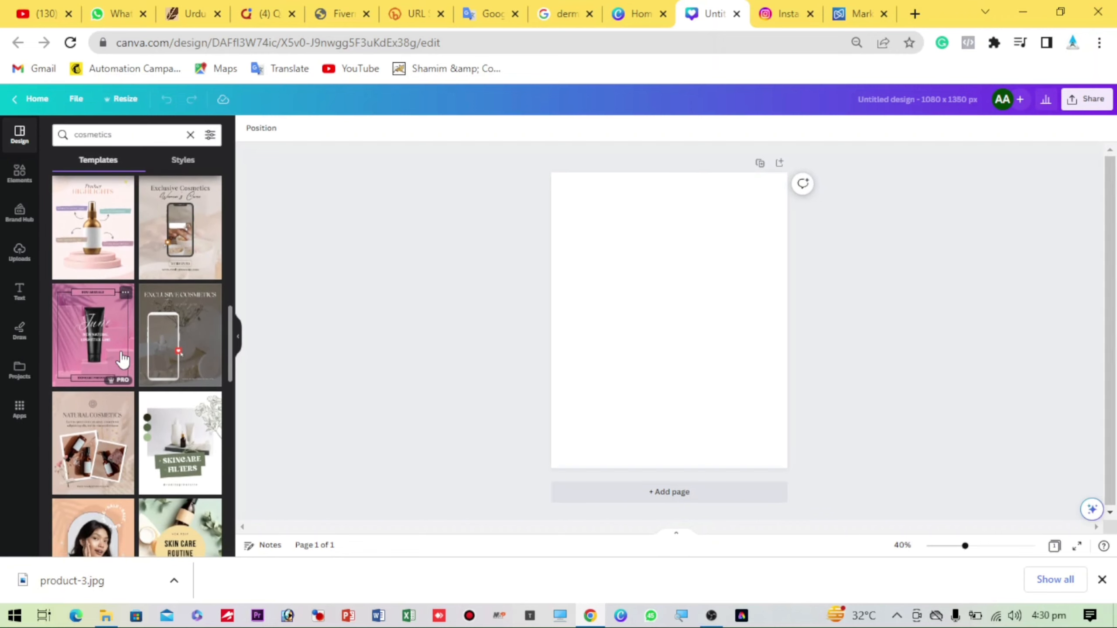
{"action": "scroll", "coordinate": [122, 359], "scroll_direction": "down", "scroll_amount": 3}
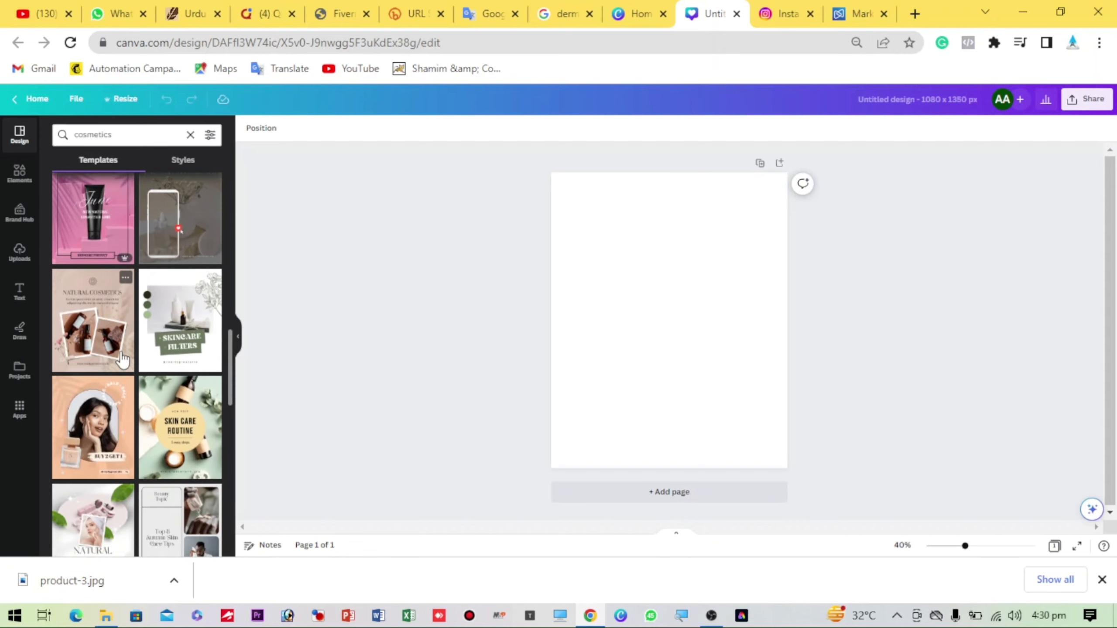
{"action": "scroll", "coordinate": [122, 359], "scroll_direction": "down", "scroll_amount": 2}
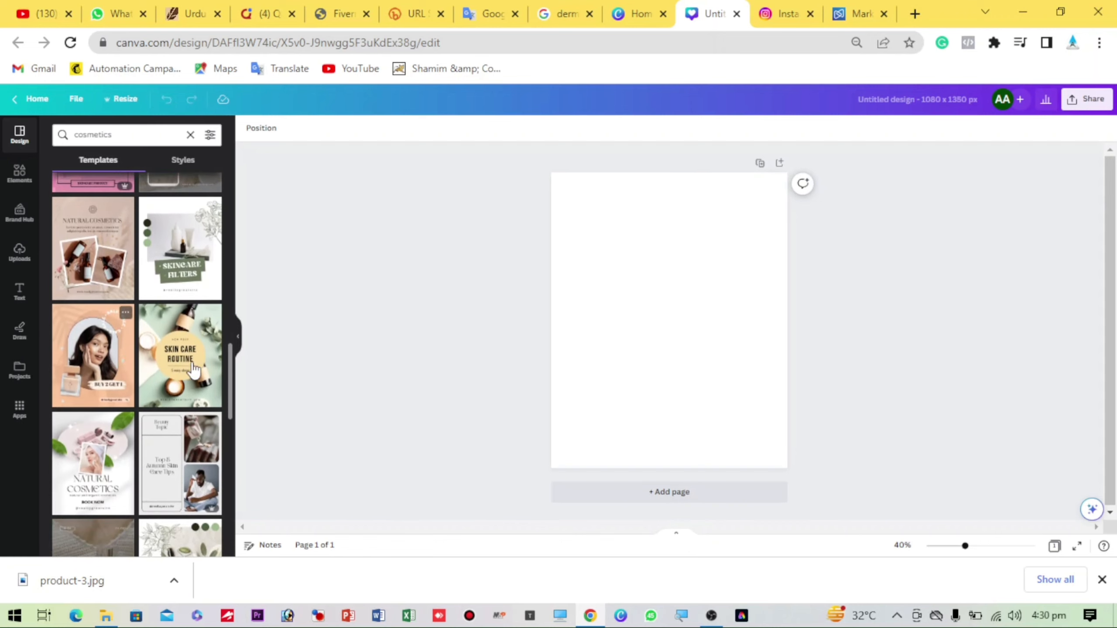
{"action": "scroll", "coordinate": [187, 399], "scroll_direction": "down", "scroll_amount": 3}
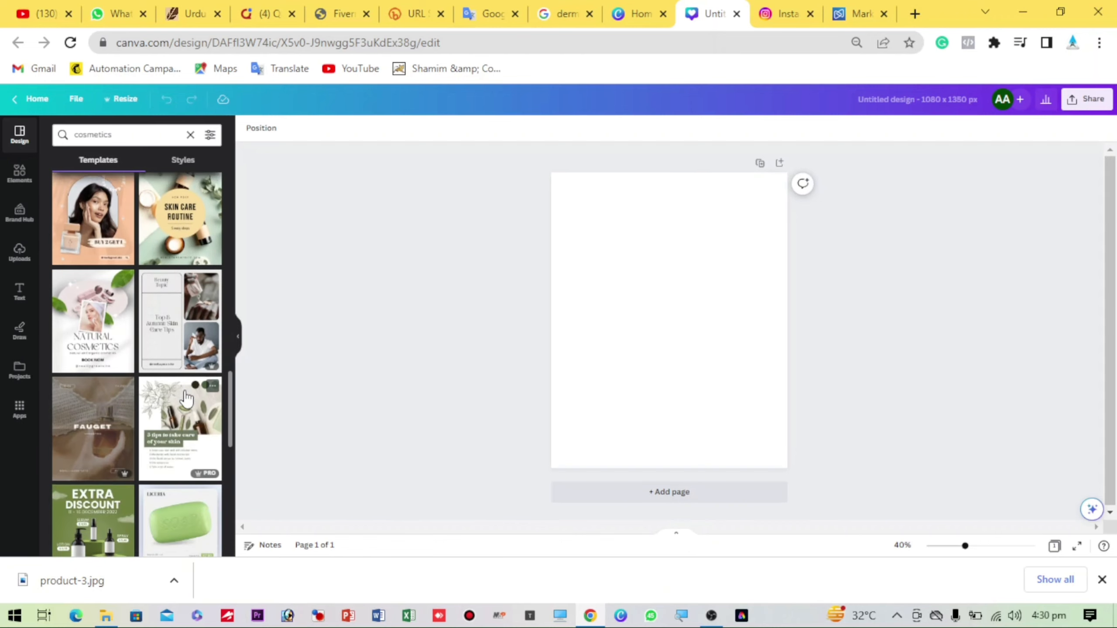
{"action": "scroll", "coordinate": [187, 399], "scroll_direction": "down", "scroll_amount": 3}
{"action": "scroll", "coordinate": [83, 369], "scroll_direction": "down", "scroll_amount": 3}
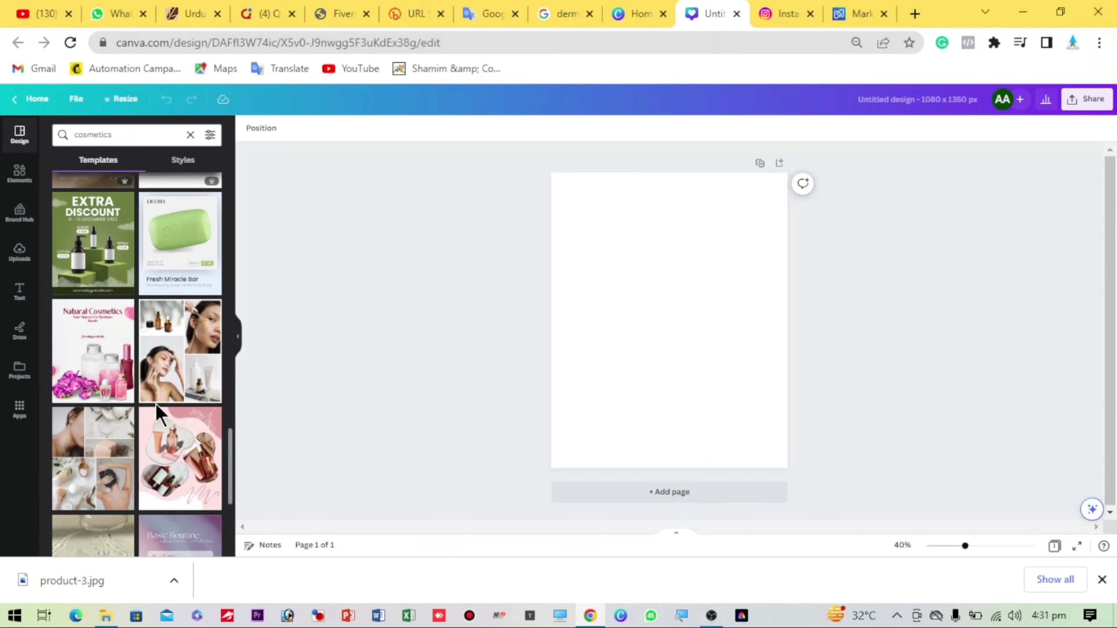
{"action": "scroll", "coordinate": [155, 403], "scroll_direction": "down", "scroll_amount": 5}
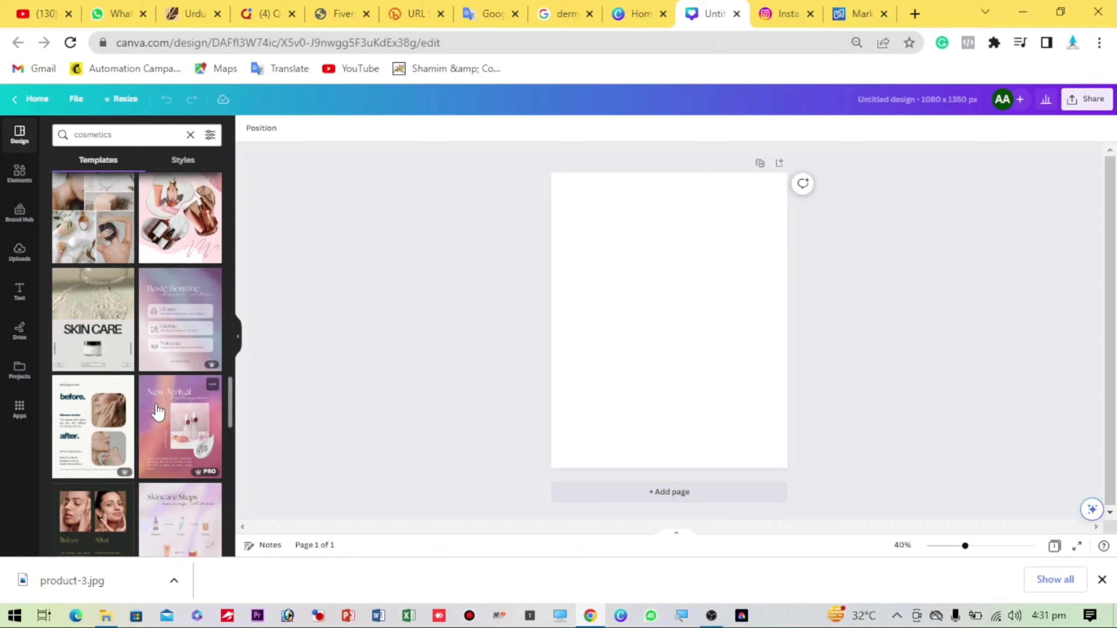
{"action": "scroll", "coordinate": [131, 413], "scroll_direction": "down", "scroll_amount": 4}
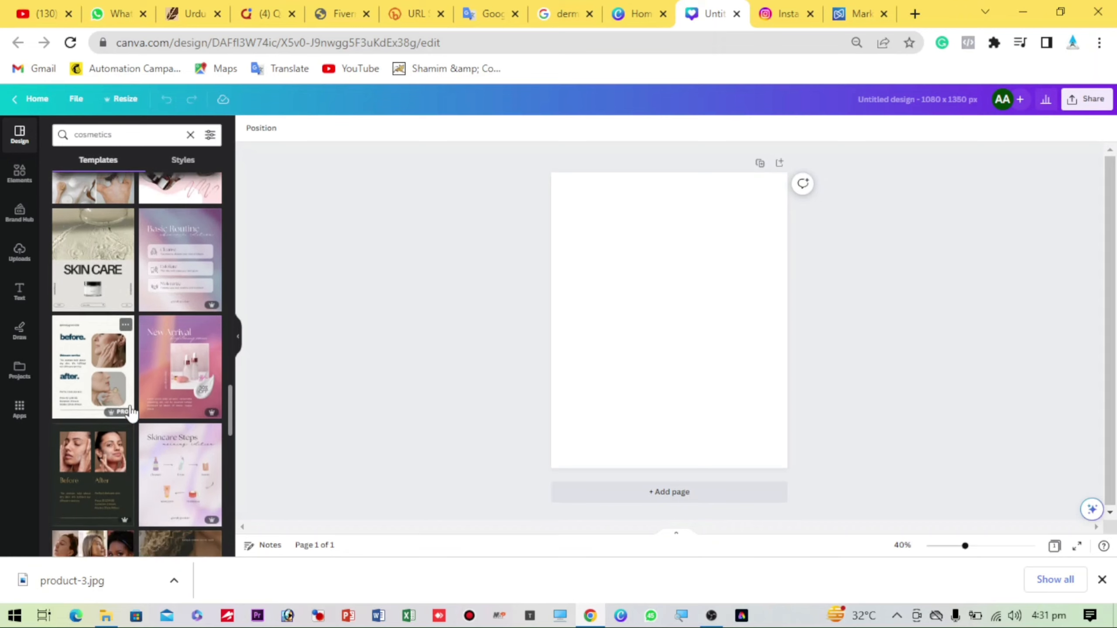
{"action": "scroll", "coordinate": [130, 408], "scroll_direction": "down", "scroll_amount": 6}
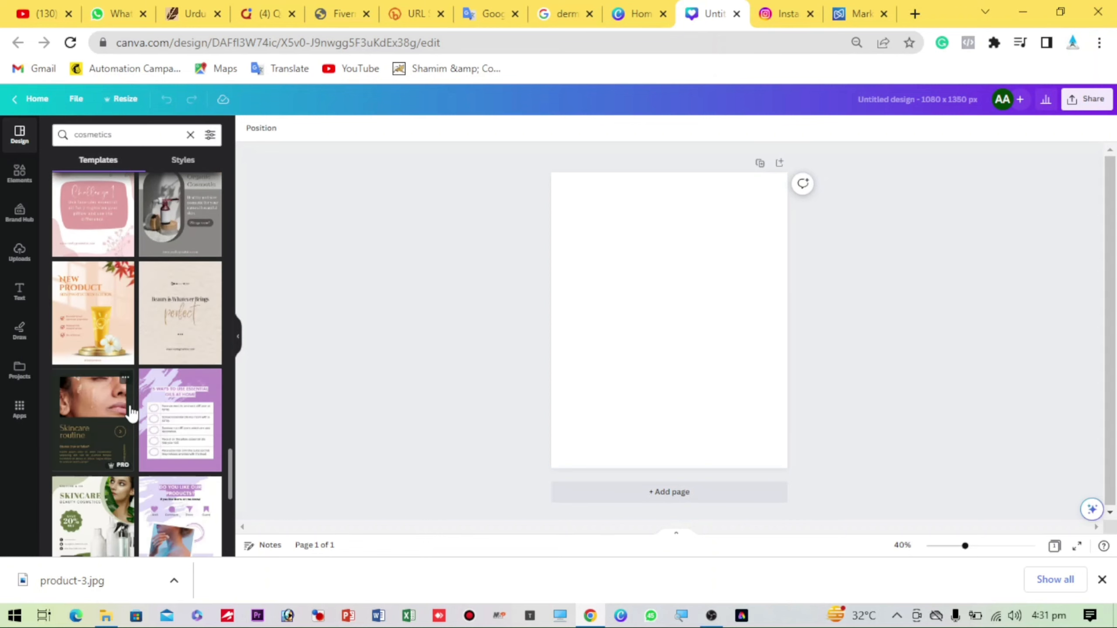
{"action": "left_click", "coordinate": [83, 345]}
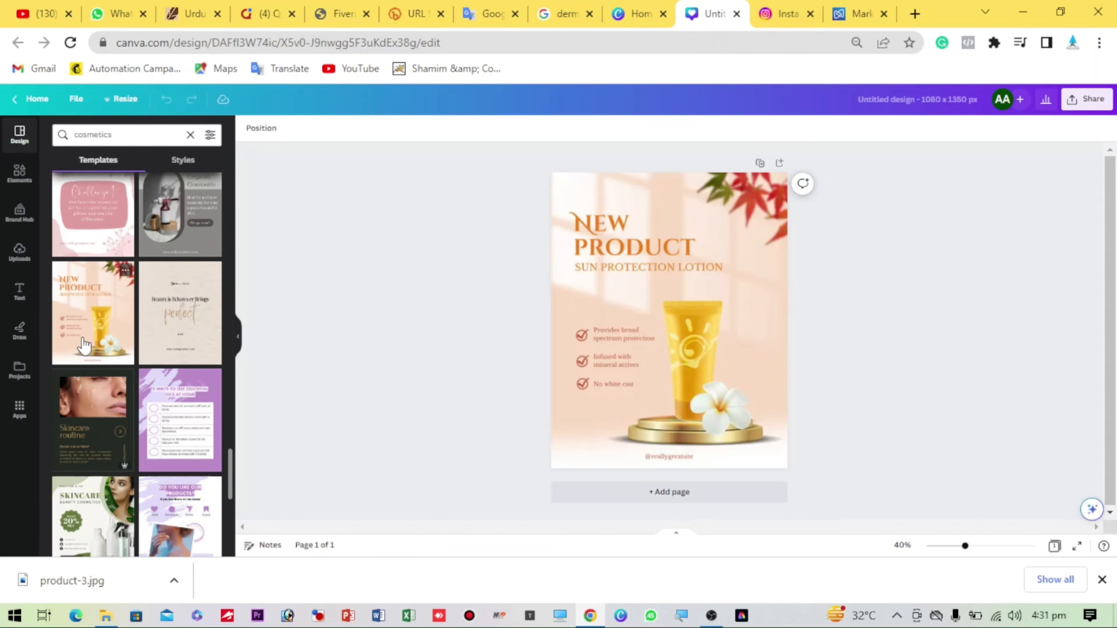
- Switch to the Google image results for the Derma ProGenix serum and save Amazon's single-bottle Anti Wrinkle image to Downloads
{"action": "left_click", "coordinate": [858, 13]}
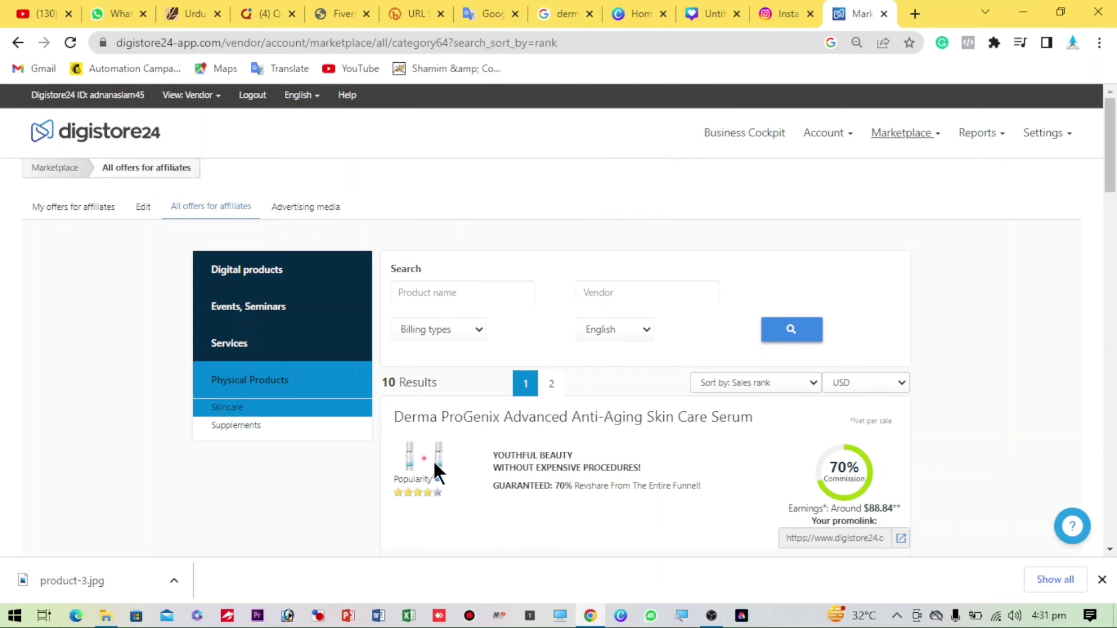
{"action": "left_click", "coordinate": [568, 13]}
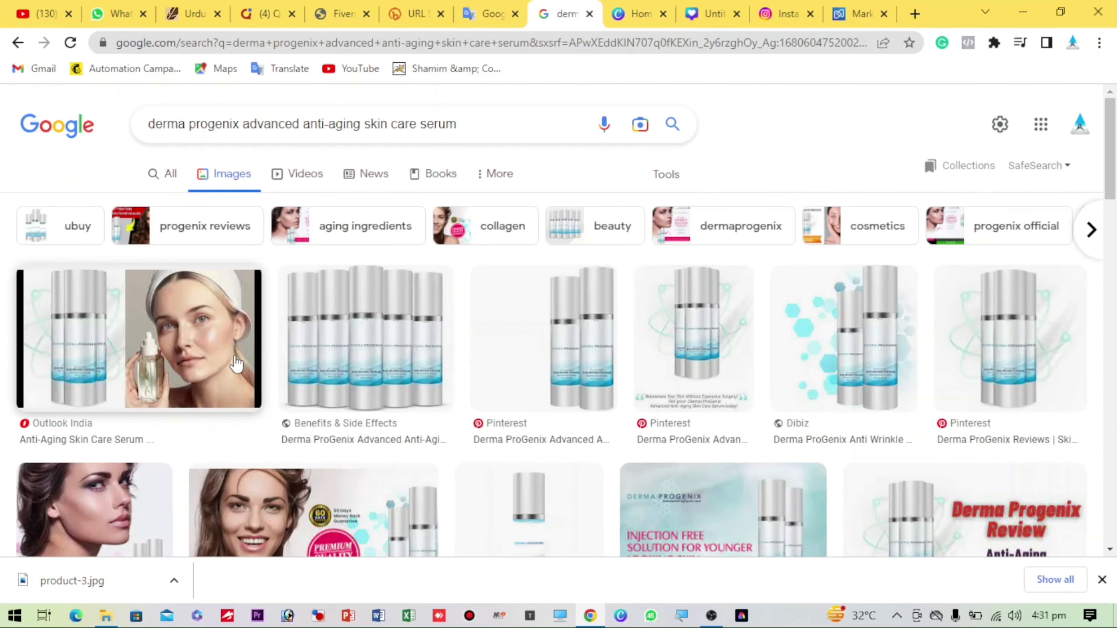
{"action": "scroll", "coordinate": [524, 239], "scroll_direction": "down", "scroll_amount": 5}
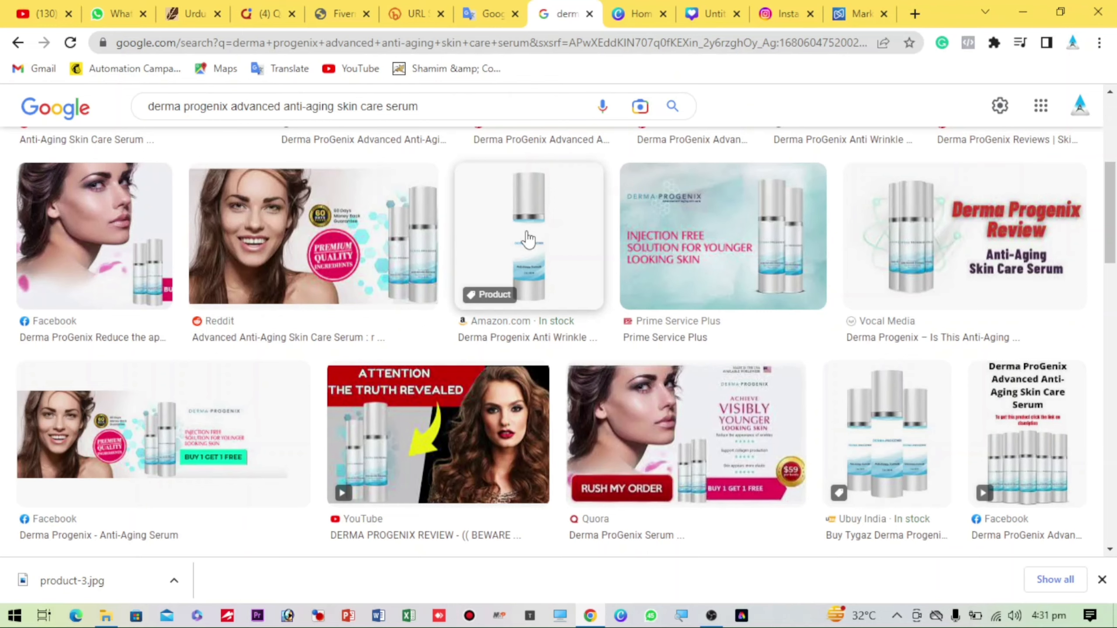
{"action": "scroll", "coordinate": [528, 239], "scroll_direction": "up", "scroll_amount": 4}
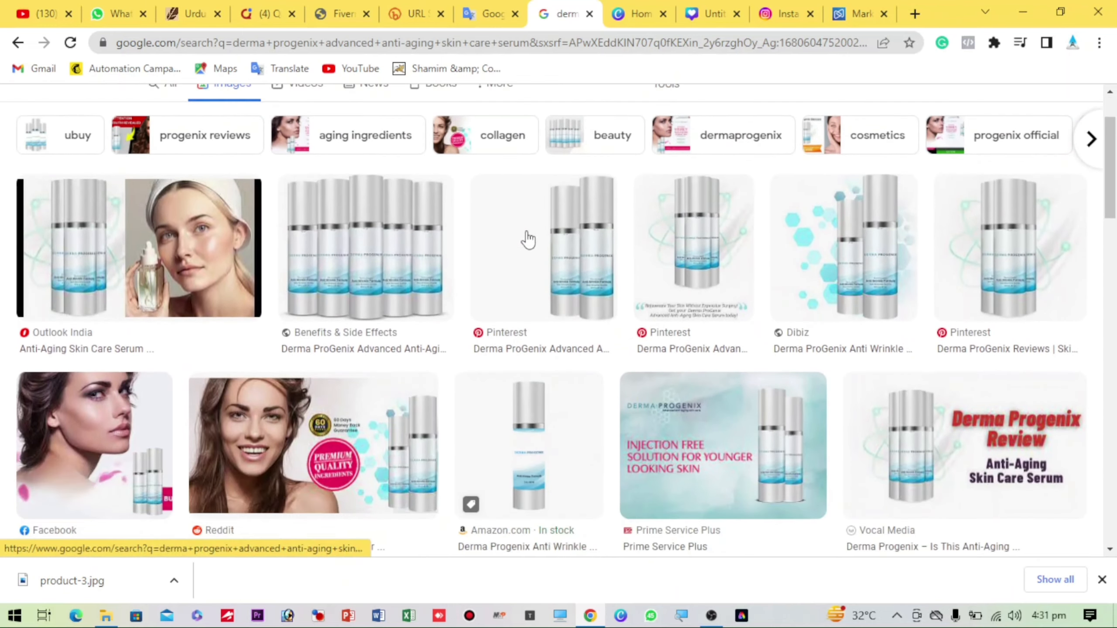
{"action": "scroll", "coordinate": [528, 240], "scroll_direction": "down", "scroll_amount": 1}
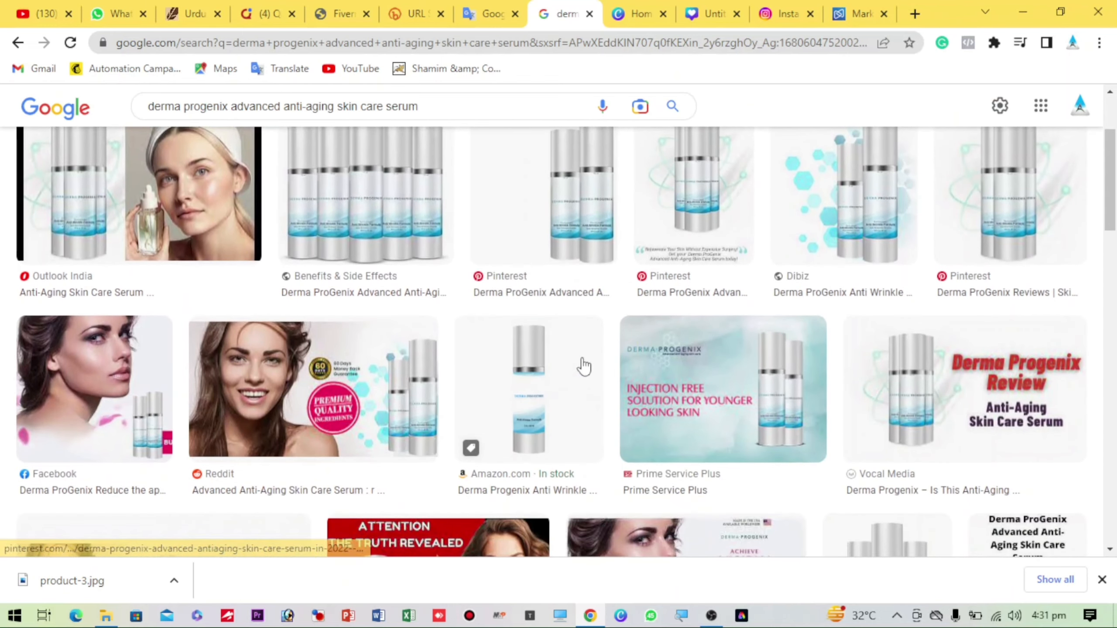
{"action": "left_click", "coordinate": [546, 383]}
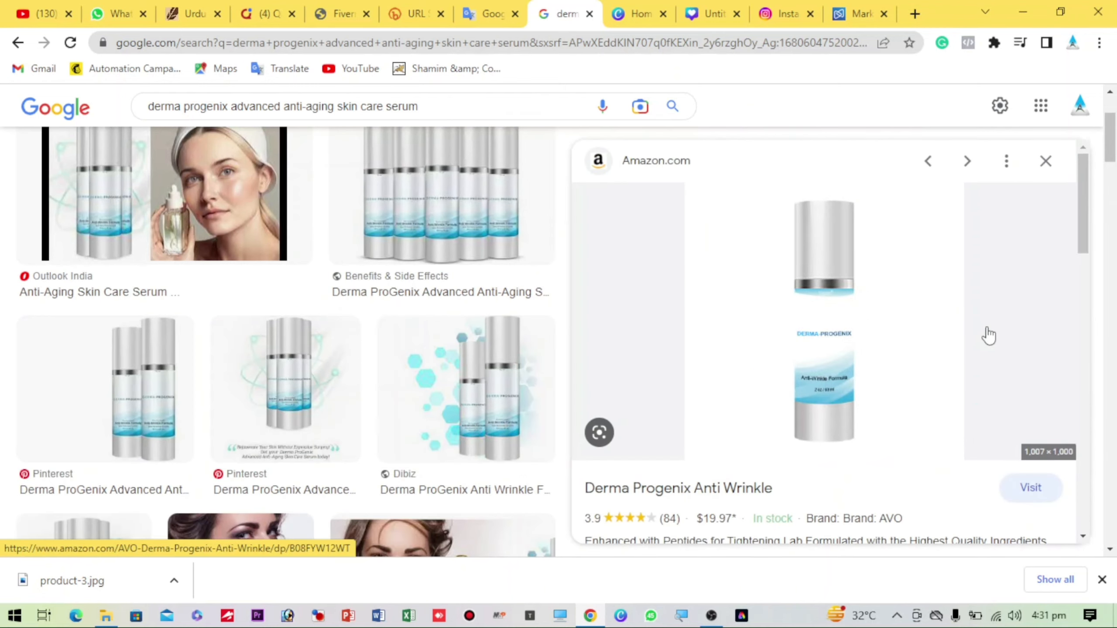
{"action": "right_click", "coordinate": [784, 313]}
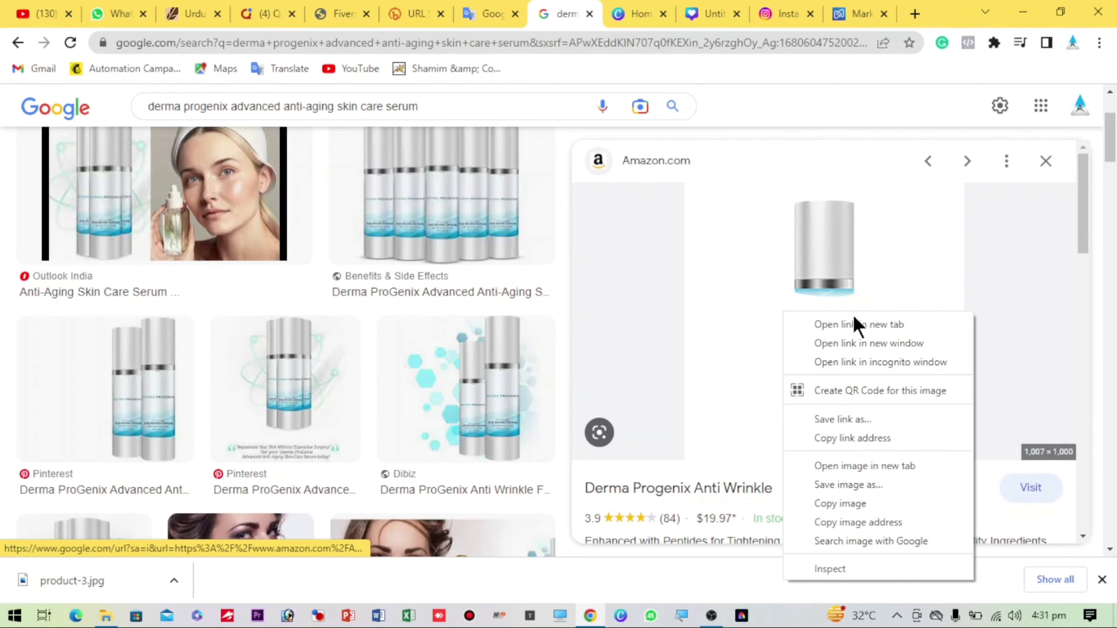
{"action": "left_click", "coordinate": [829, 483]}
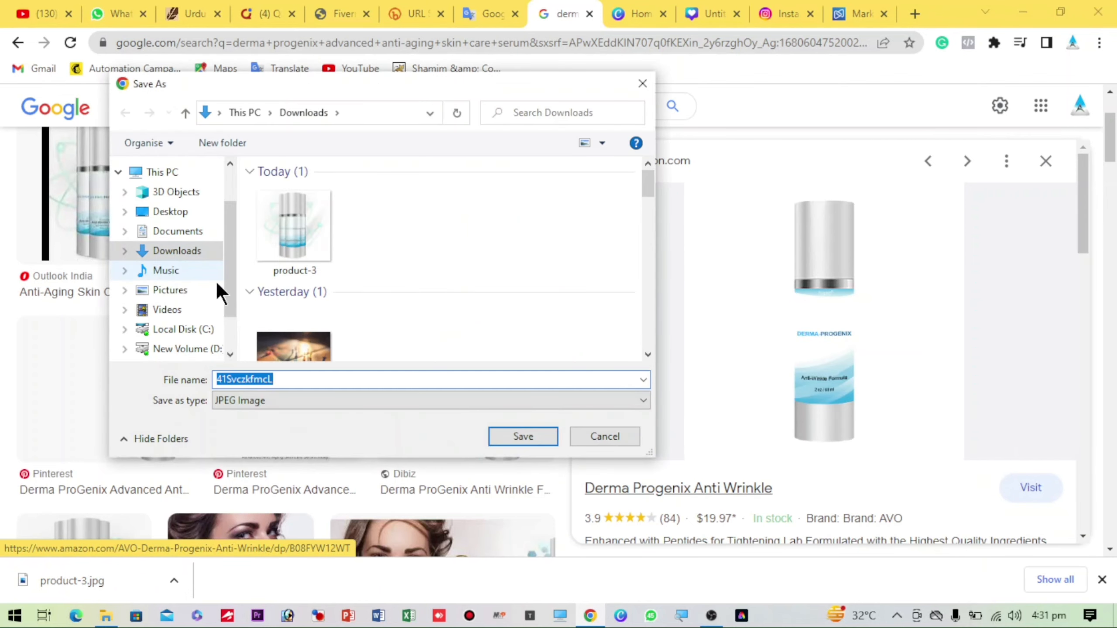
{"action": "left_click", "coordinate": [530, 440]}
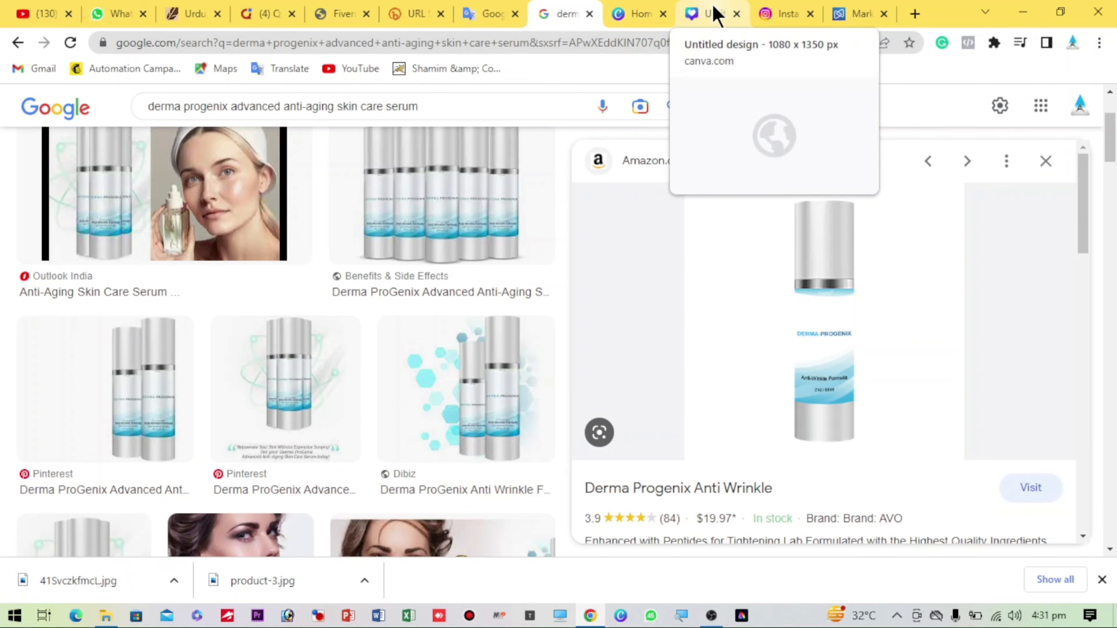
- Return to the Canva design and delete the yellow lotion tube with its flower from the podium
{"action": "left_click", "coordinate": [716, 14]}
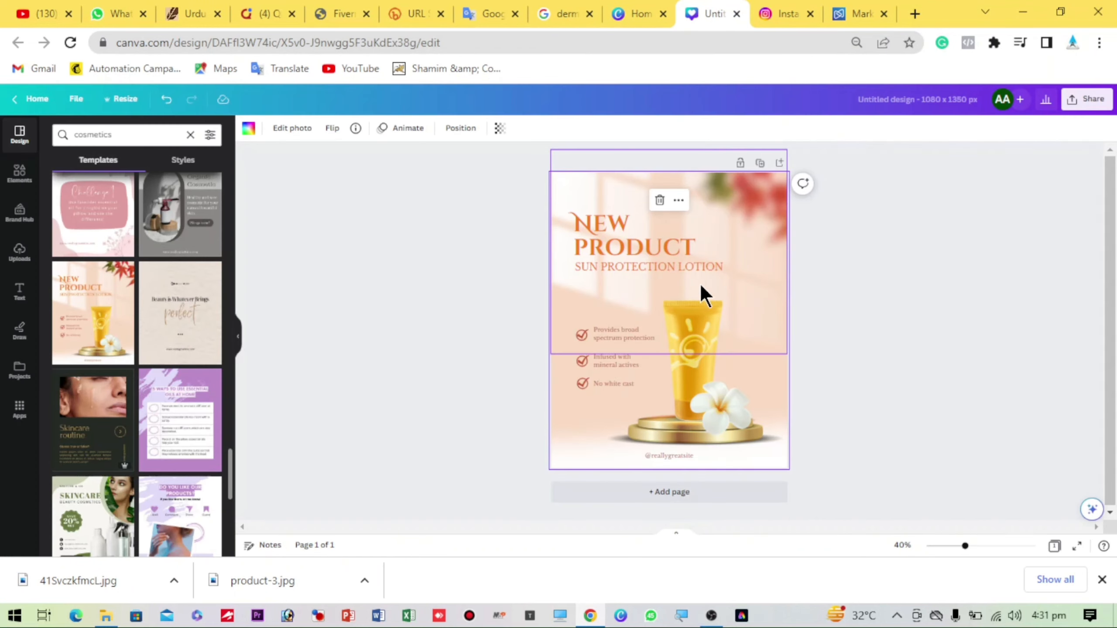
{"action": "left_click", "coordinate": [701, 342]}
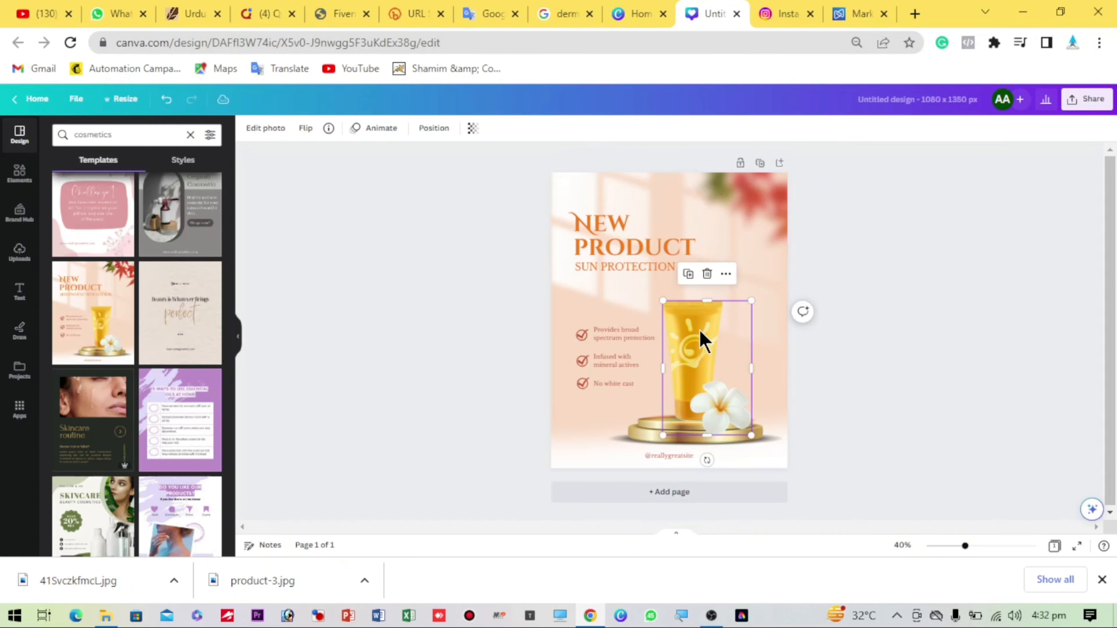
{"action": "key", "text": "Delete"}
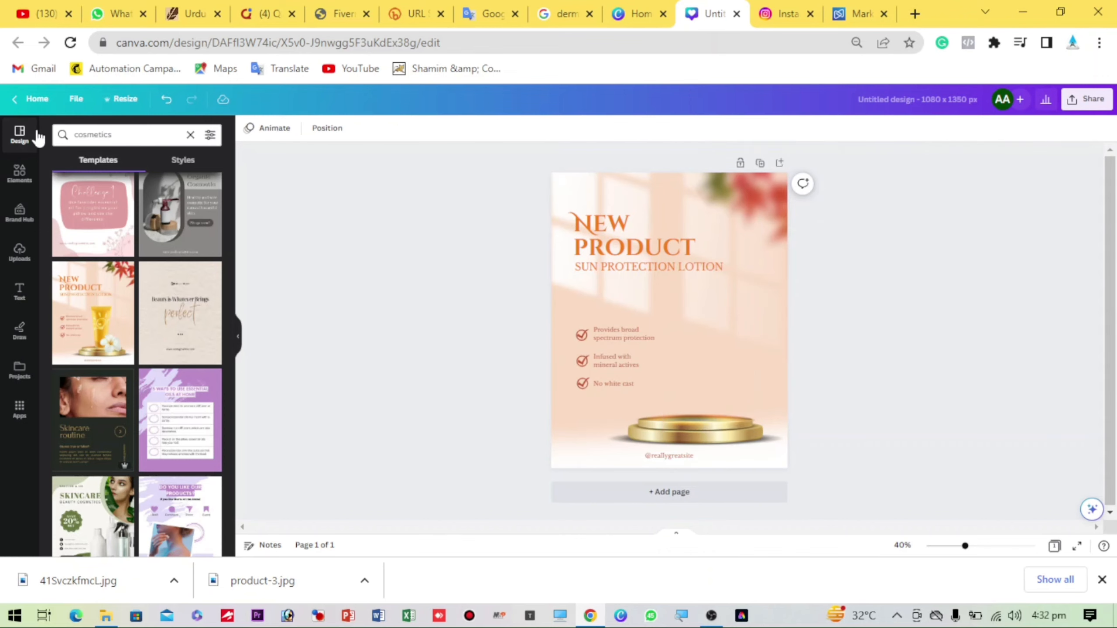
- Upload the downloaded serum bottle image 41SvczkfmcL.jpg and place it on the page above the golden podium
{"action": "left_click", "coordinate": [20, 251]}
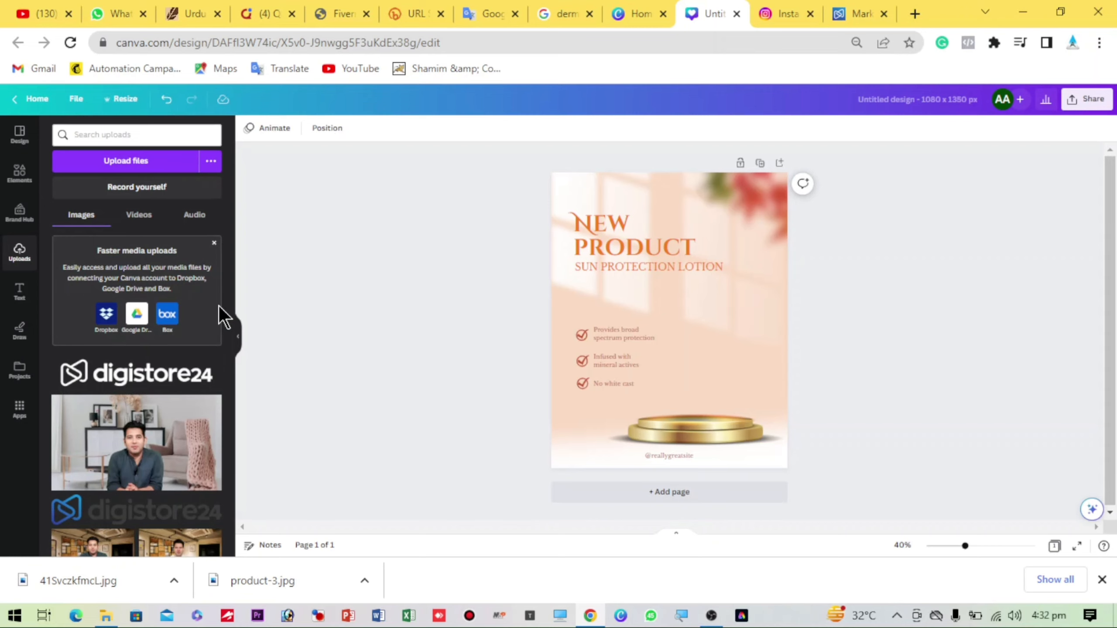
{"action": "left_click", "coordinate": [144, 163]}
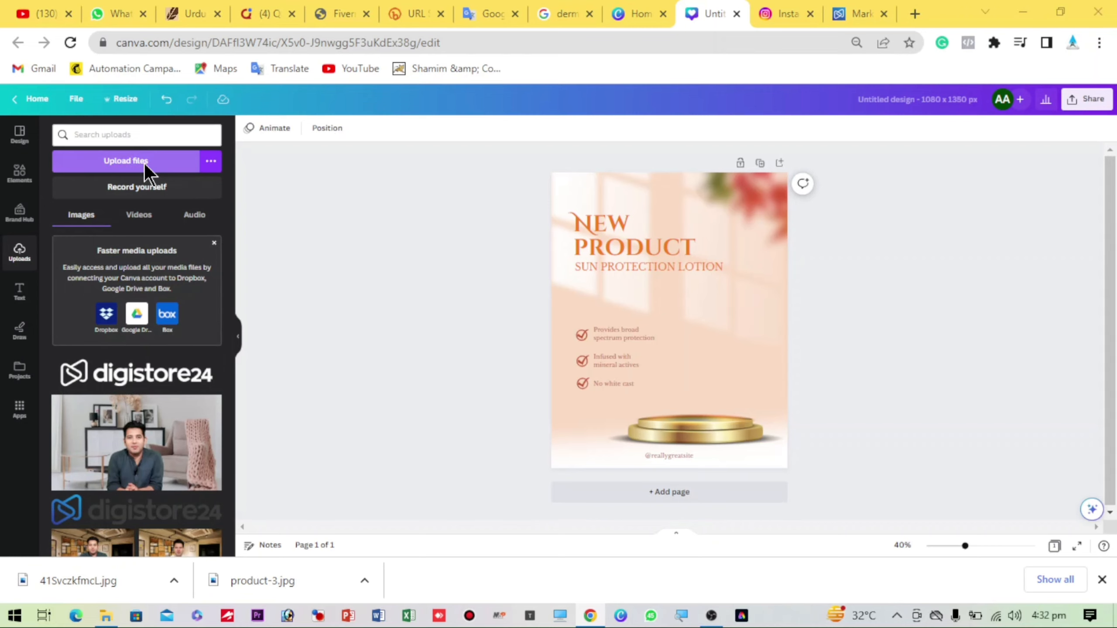
{"action": "double_click", "coordinate": [298, 215]}
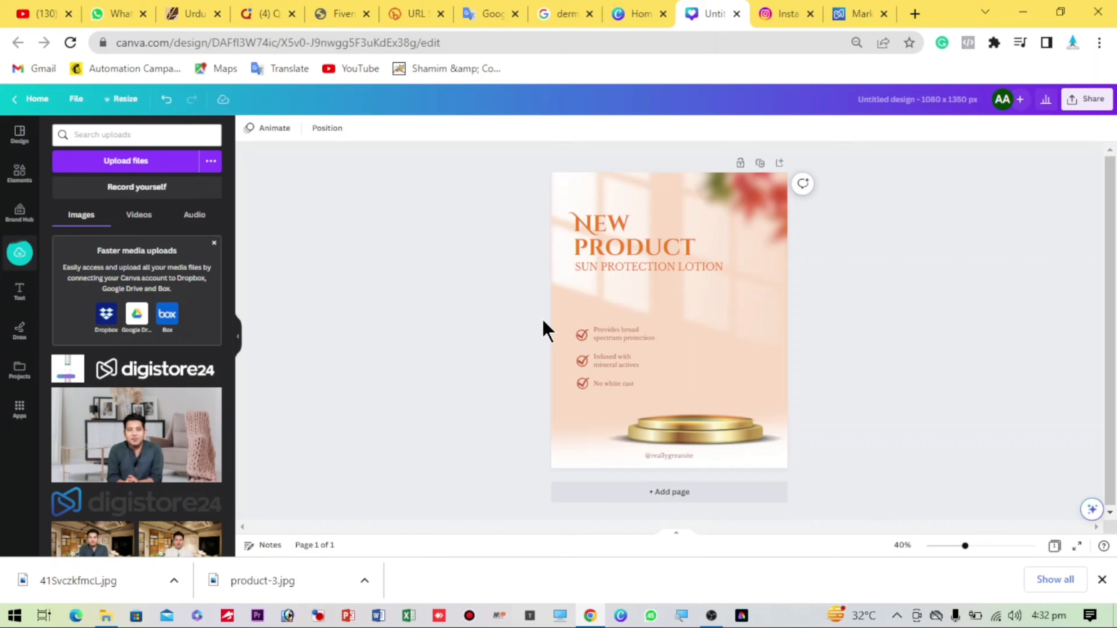
{"action": "left_click", "coordinate": [66, 368]}
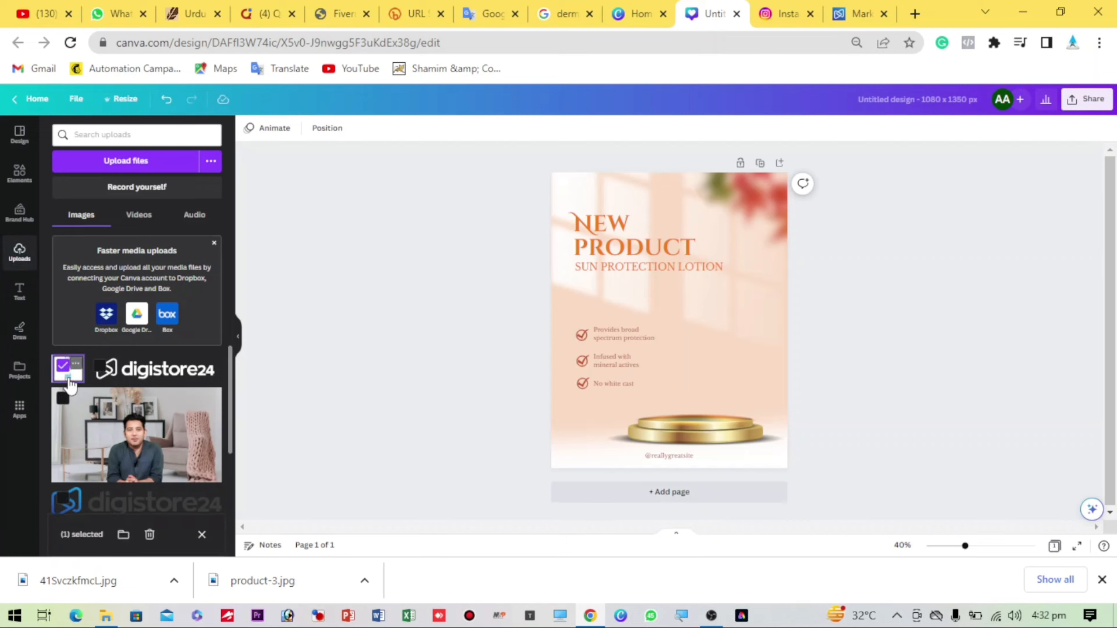
{"action": "left_click", "coordinate": [72, 385]}
{"action": "left_click_drag", "start_coordinate": [721, 330], "coordinate": [750, 324]}
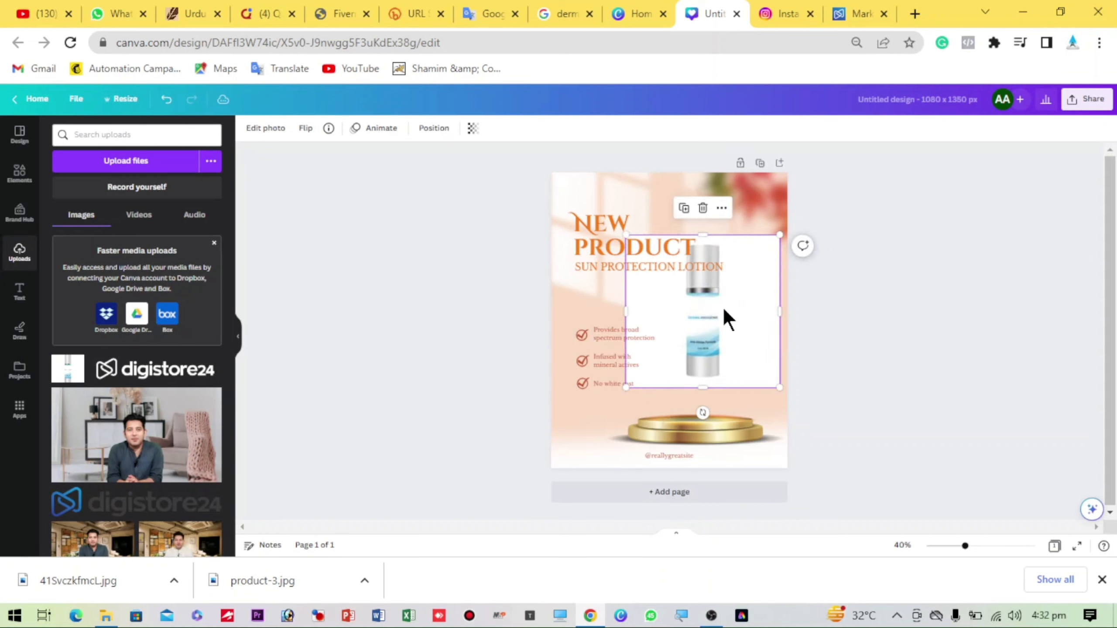
{"action": "left_click_drag", "start_coordinate": [737, 318], "coordinate": [745, 331]}
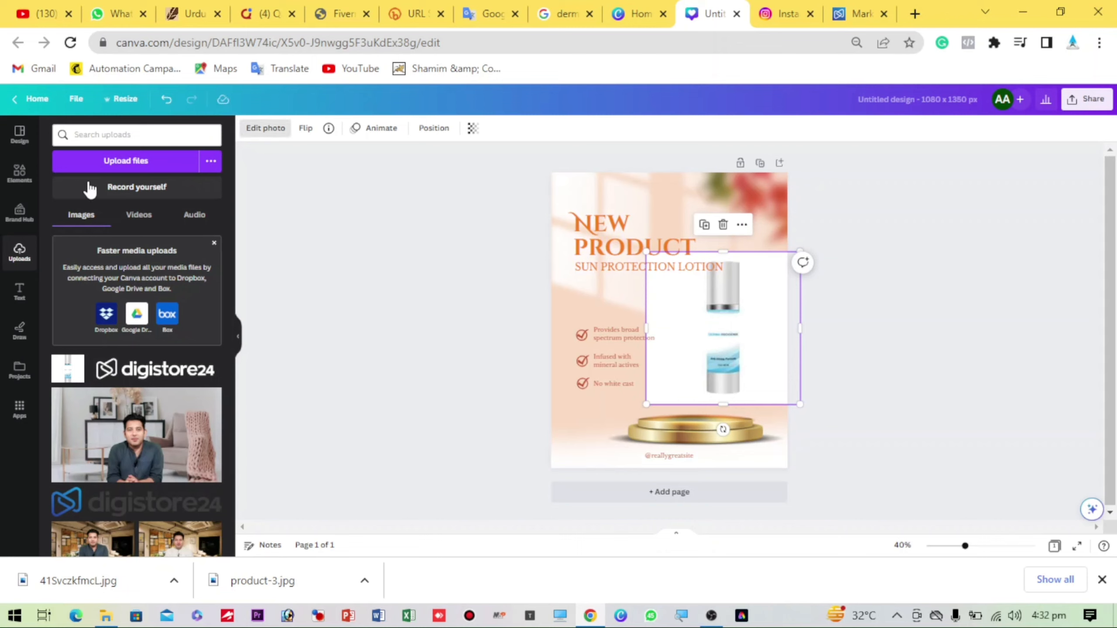
- Remove the serum bottle photo's background with BG Remover and stand the bottle on the golden podium
{"action": "left_click", "coordinate": [261, 127]}
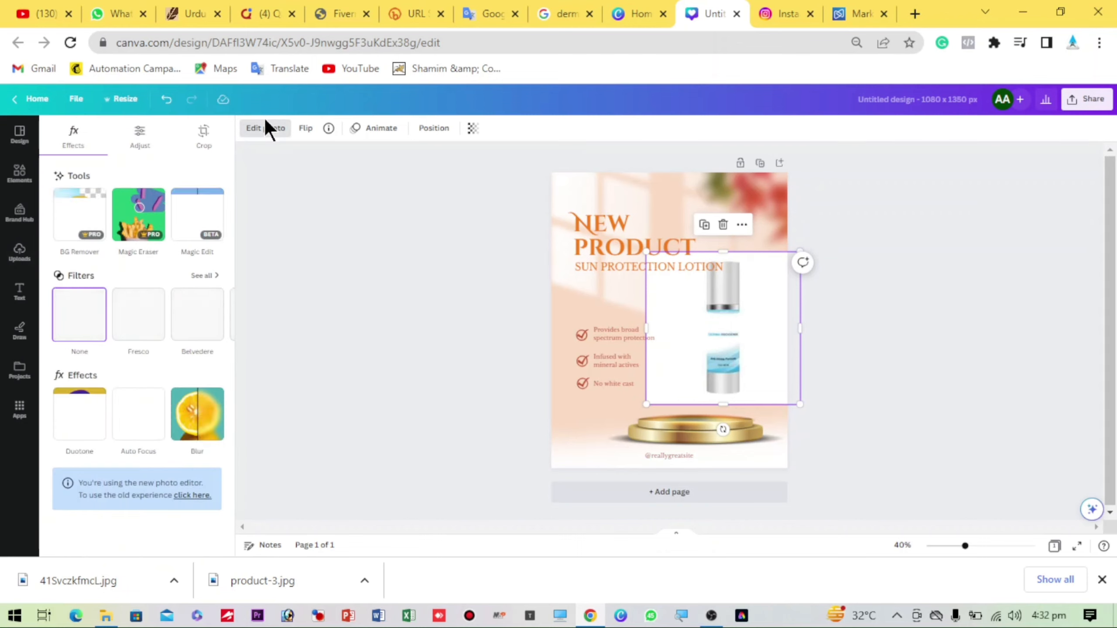
{"action": "left_click", "coordinate": [99, 224]}
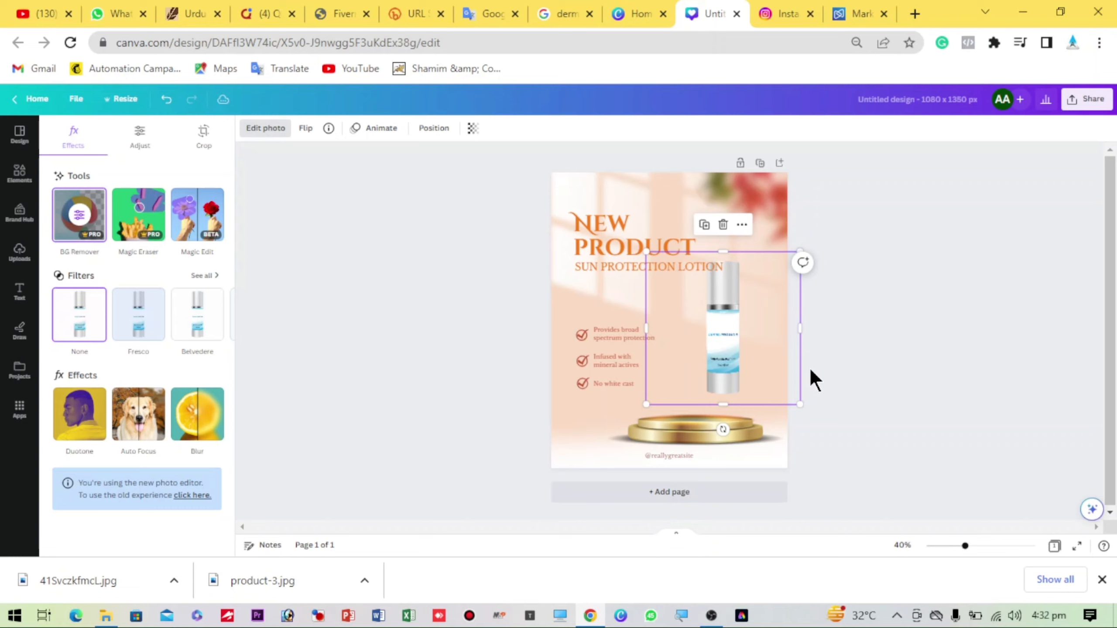
{"action": "left_click_drag", "start_coordinate": [729, 345], "coordinate": [698, 371]}
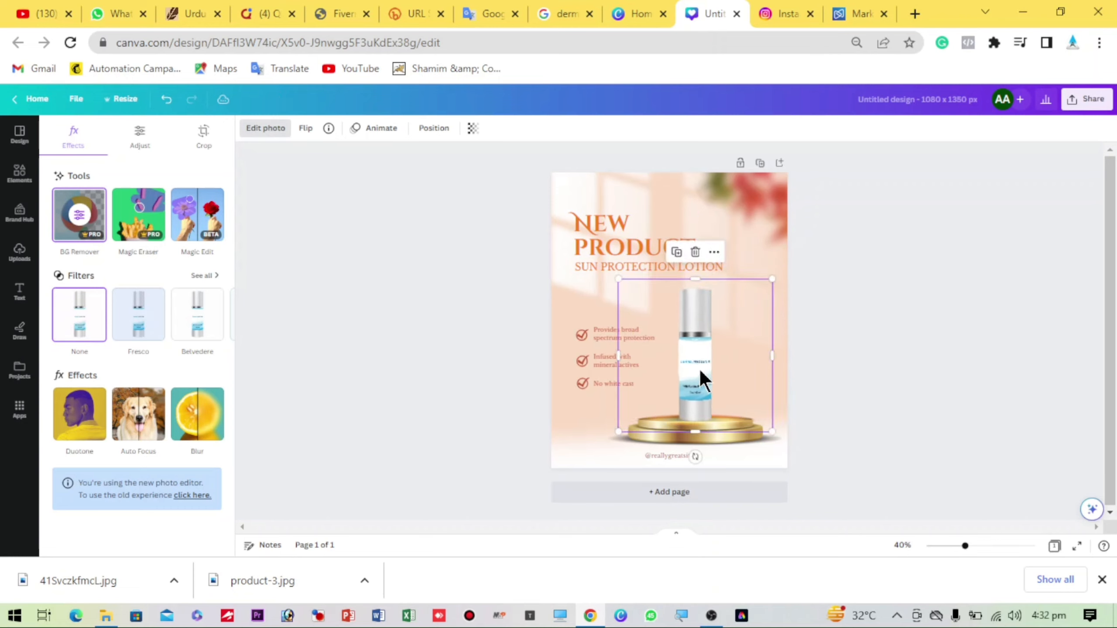
{"action": "left_click_drag", "start_coordinate": [708, 386], "coordinate": [708, 385]}
{"action": "left_click", "coordinate": [984, 261]}
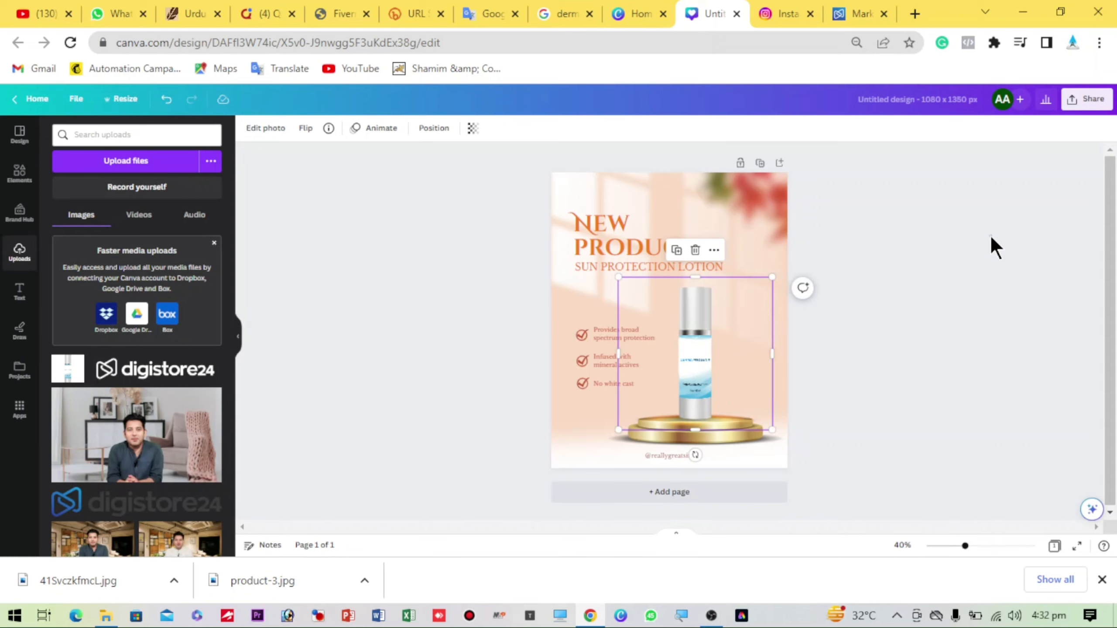
{"action": "left_click", "coordinate": [991, 238]}
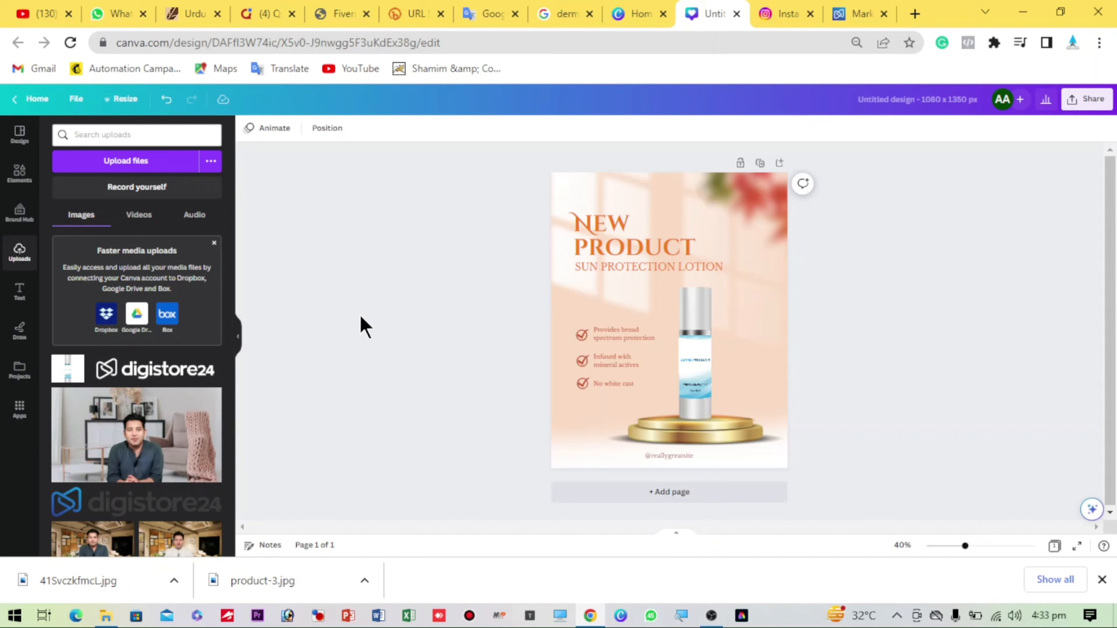
- Enlarge the serum bottle slightly and recentre it on the golden podium
{"action": "left_click", "coordinate": [696, 359]}
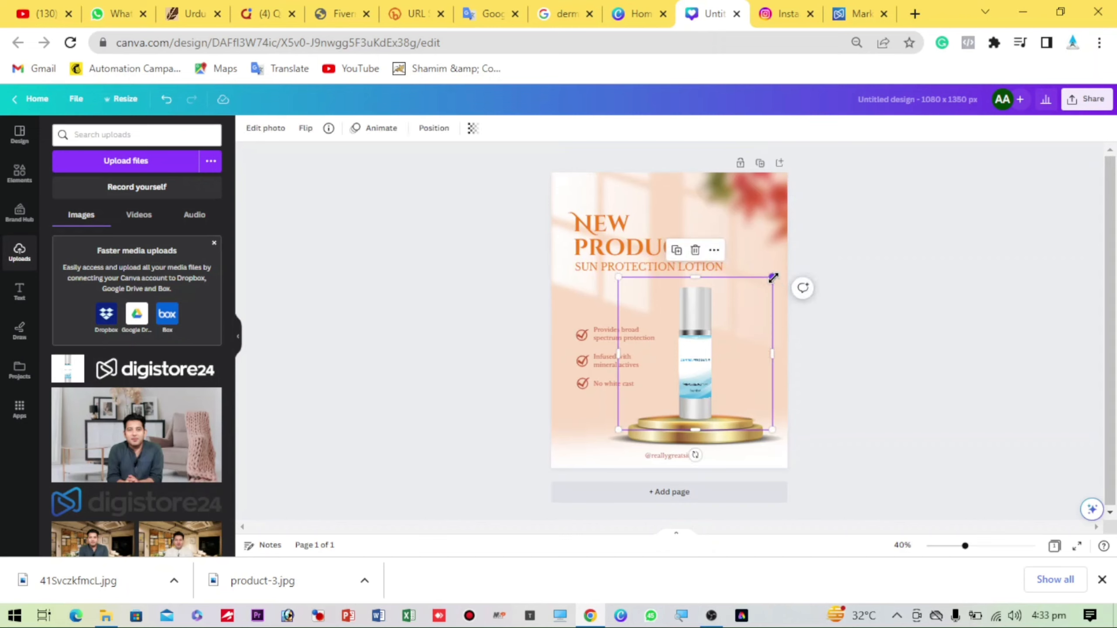
{"action": "mouse_move", "coordinate": [775, 269]}
{"action": "left_mouse_down"}
{"action": "mouse_move", "coordinate": [782, 257]}
{"action": "mouse_move", "coordinate": [793, 269]}
{"action": "mouse_move", "coordinate": [787, 262]}
{"action": "left_mouse_up"}
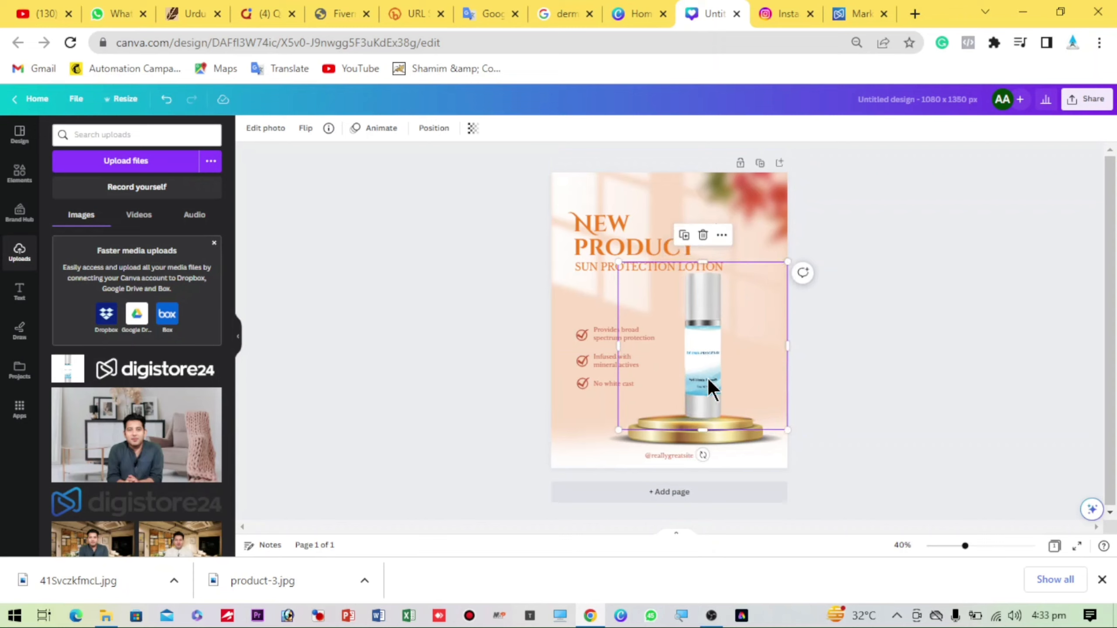
{"action": "left_click_drag", "start_coordinate": [702, 376], "coordinate": [694, 377]}
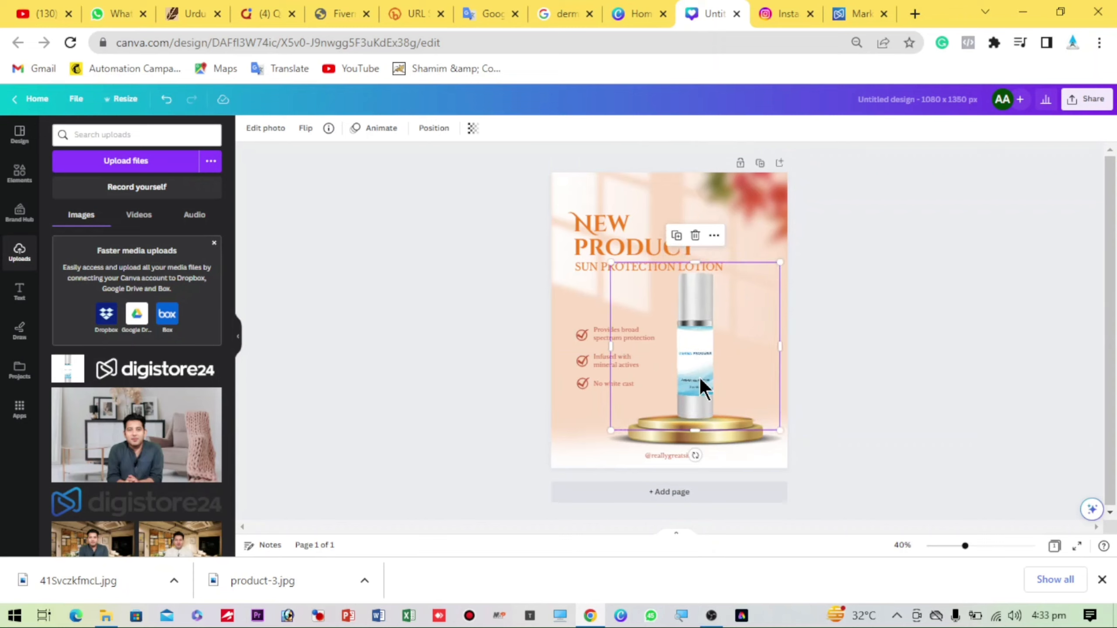
- Move the "New Product" headline and the "Sun Protection Lotion" subtitle up, clear of the serum bottle
{"action": "left_click", "coordinate": [951, 236]}
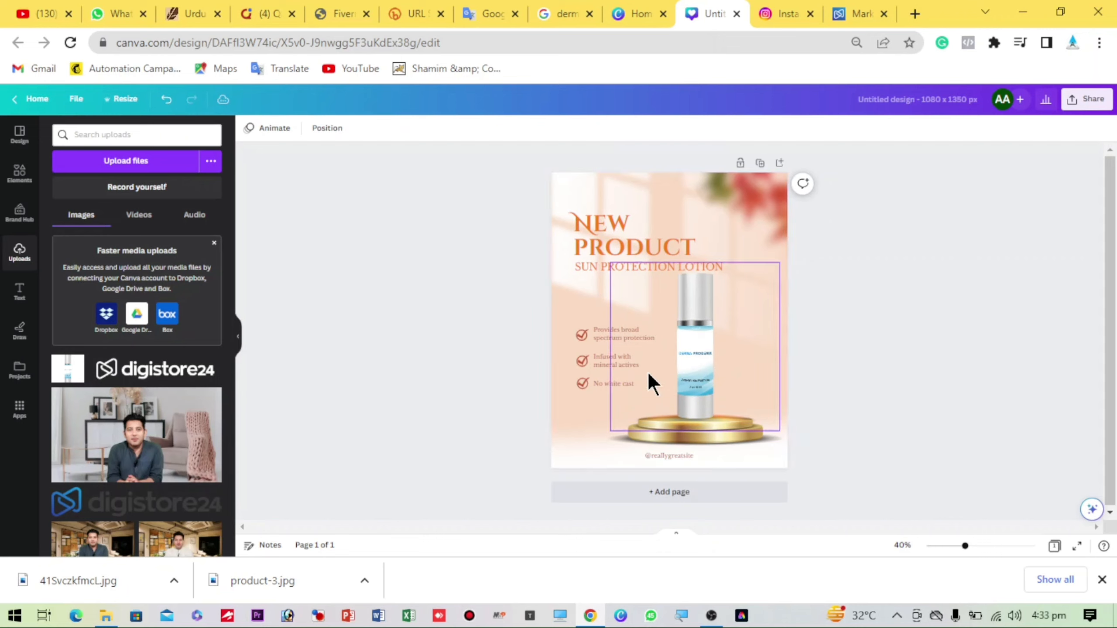
{"action": "left_click_drag", "start_coordinate": [611, 222], "coordinate": [611, 199]}
{"action": "left_click_drag", "start_coordinate": [616, 264], "coordinate": [618, 245]}
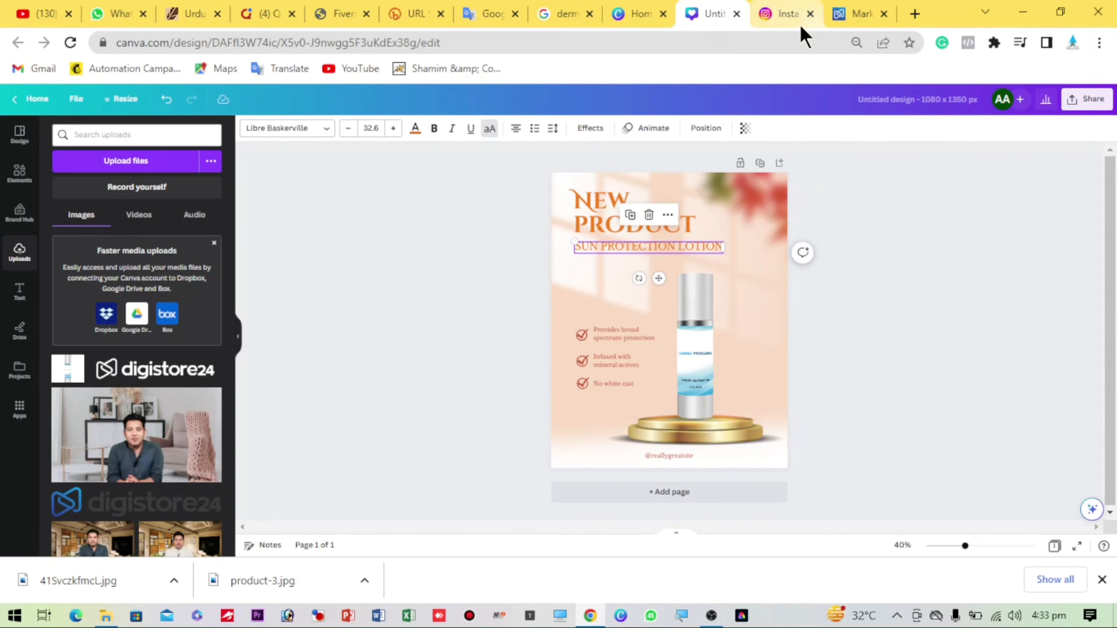
- Copy the product name from the Digistore24 listing and replace the Canva headline with "Derma ProGenix"
{"action": "left_click", "coordinate": [855, 14]}
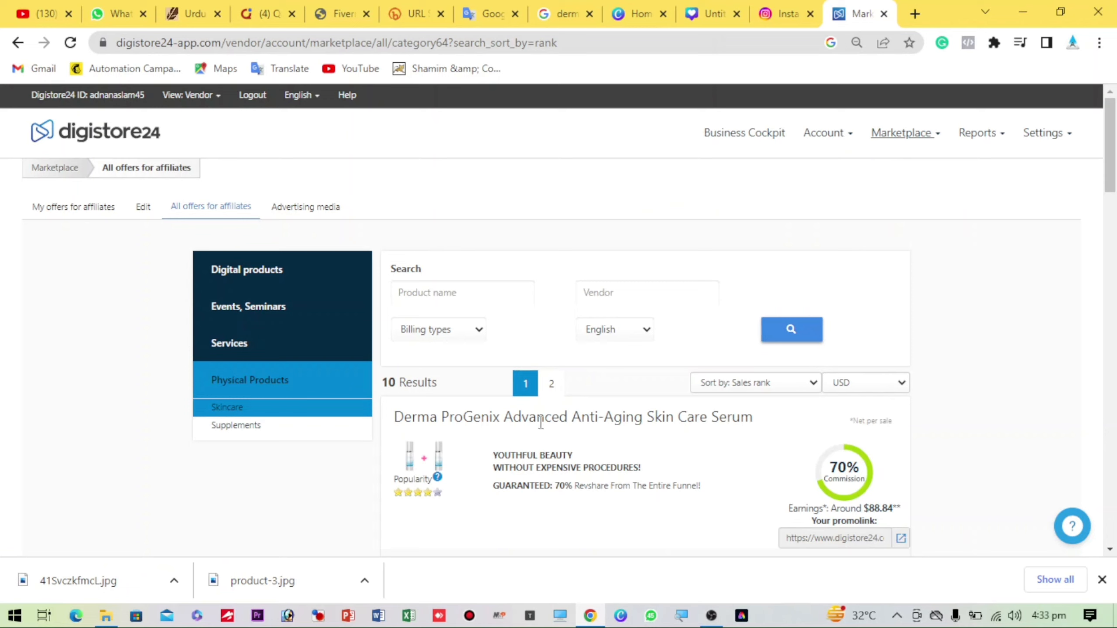
{"action": "left_click_drag", "start_coordinate": [503, 421], "coordinate": [399, 409]}
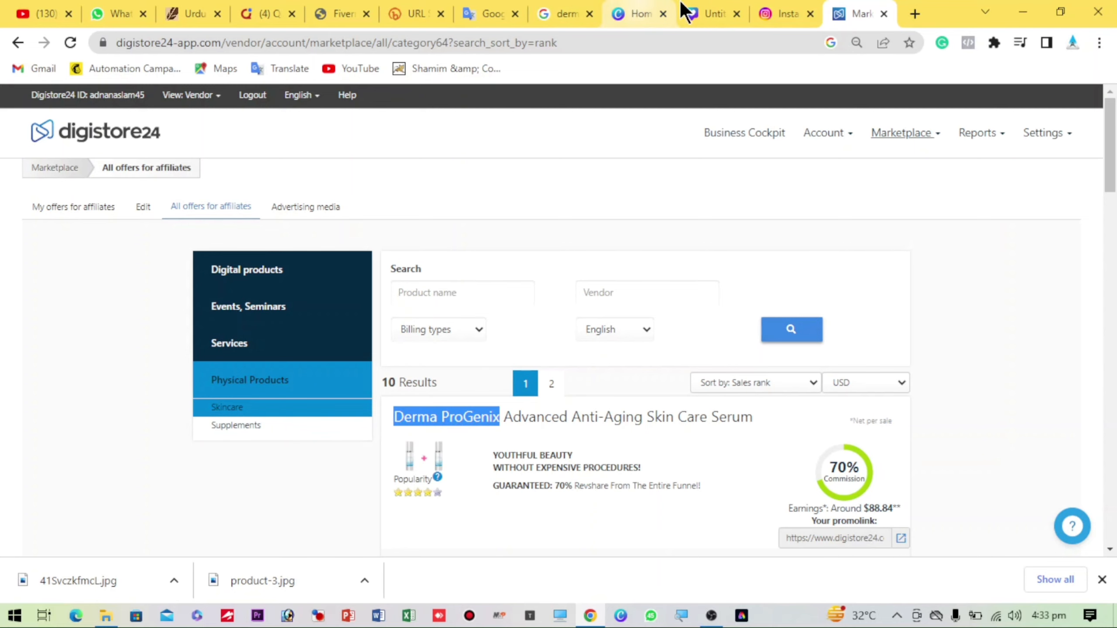
{"action": "left_click", "coordinate": [690, 14]}
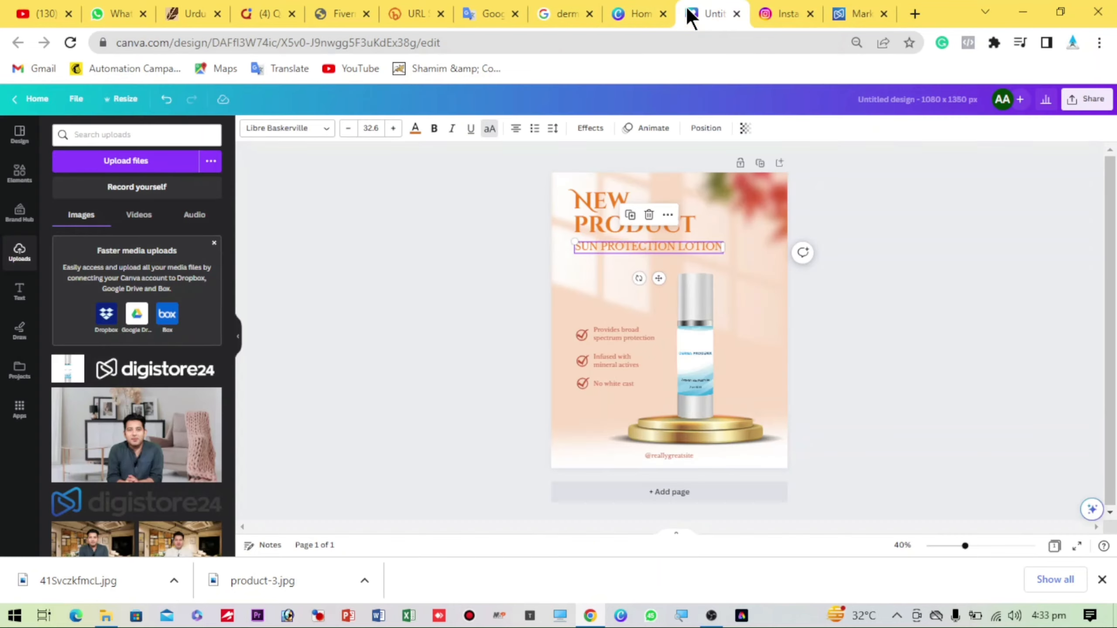
{"action": "left_click", "coordinate": [593, 212]}
{"action": "left_click", "coordinate": [594, 209]}
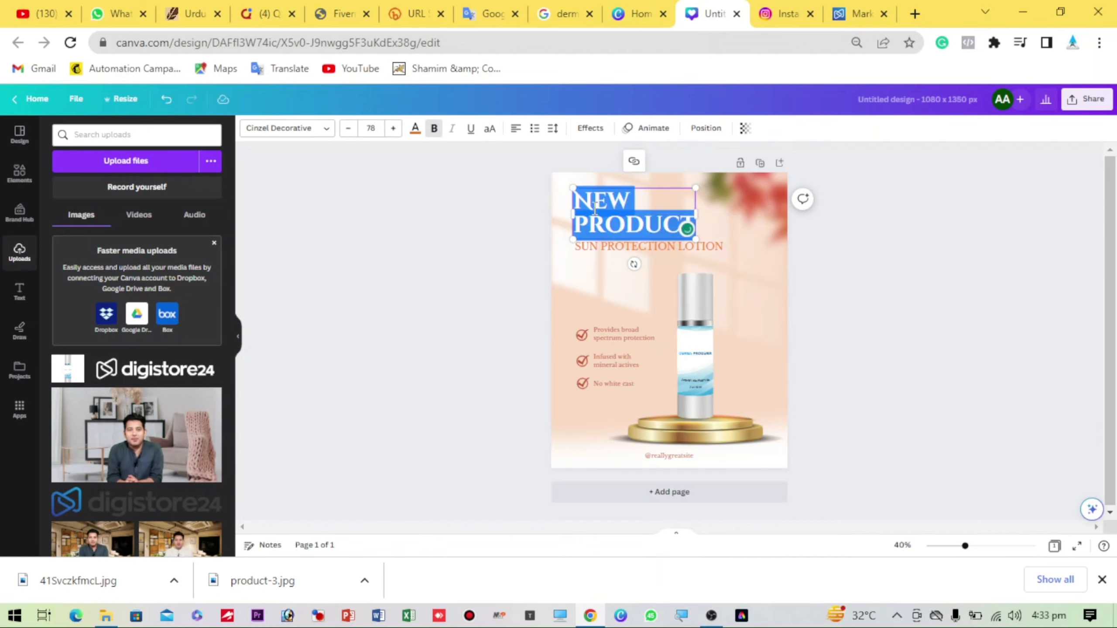
{"action": "type", "text": "DERMA PROGENIX"}
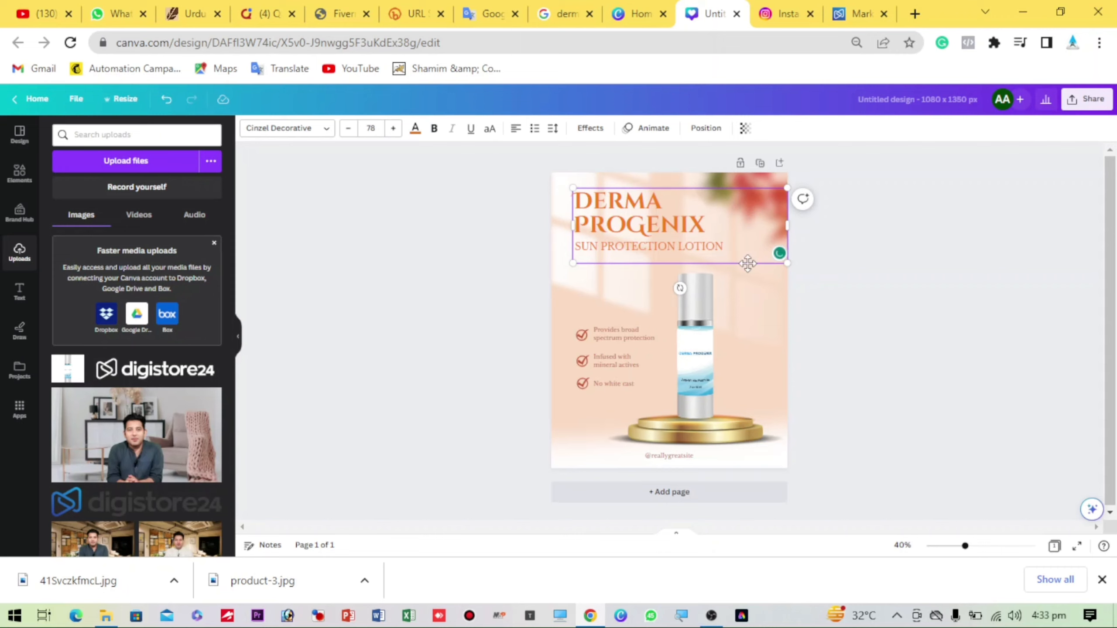
- Move the headline up to the page's upper edge and lower the subtitle to just above the bottle
{"action": "left_click_drag", "start_coordinate": [747, 264], "coordinate": [739, 241]}
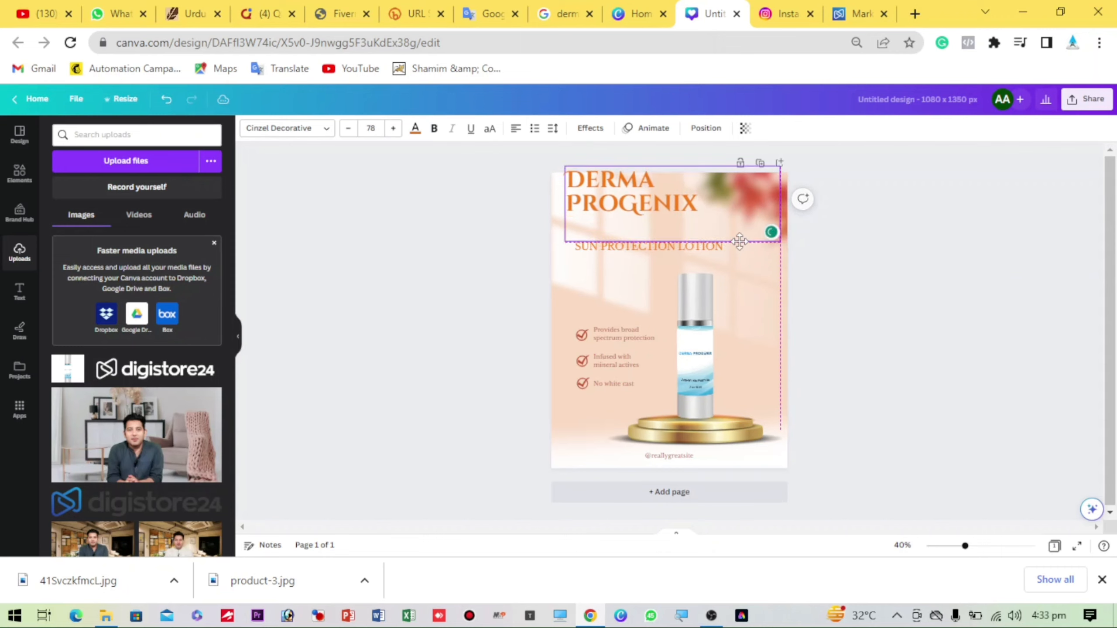
{"action": "left_click", "coordinate": [628, 249]}
{"action": "left_click_drag", "start_coordinate": [629, 249], "coordinate": [620, 268]}
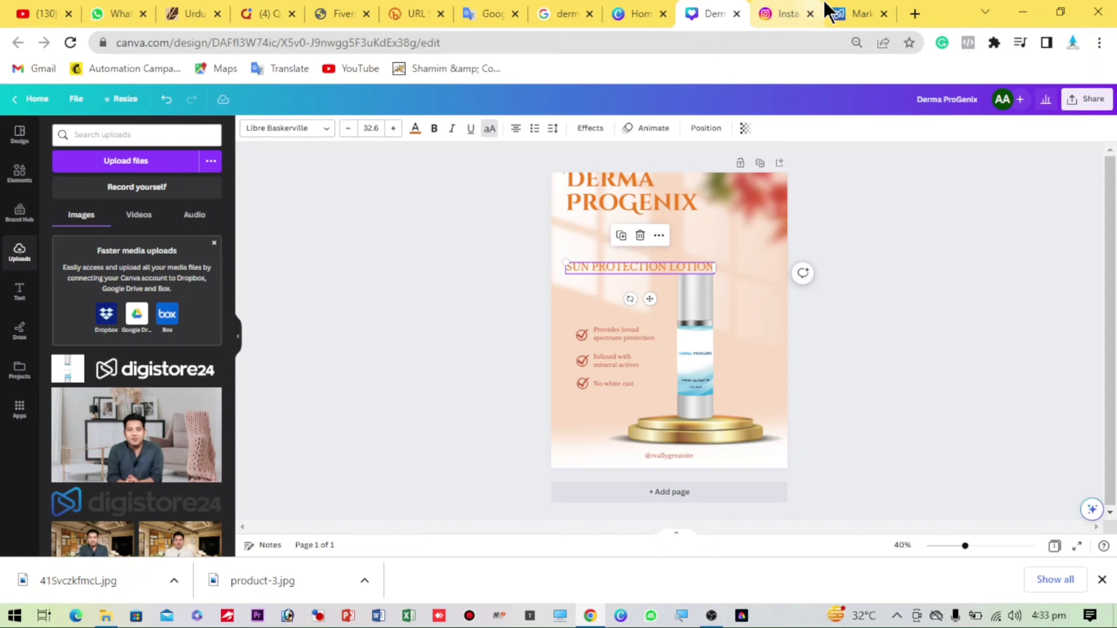
- Copy "Advanced Anti-Aging Skin Care Serum" from the Digistore24 listing and replace the Canva subtitle with it
{"action": "left_click", "coordinate": [838, 13]}
{"action": "left_click_drag", "start_coordinate": [506, 417], "coordinate": [757, 427]}
{"action": "key", "text": "ctrl+c"}
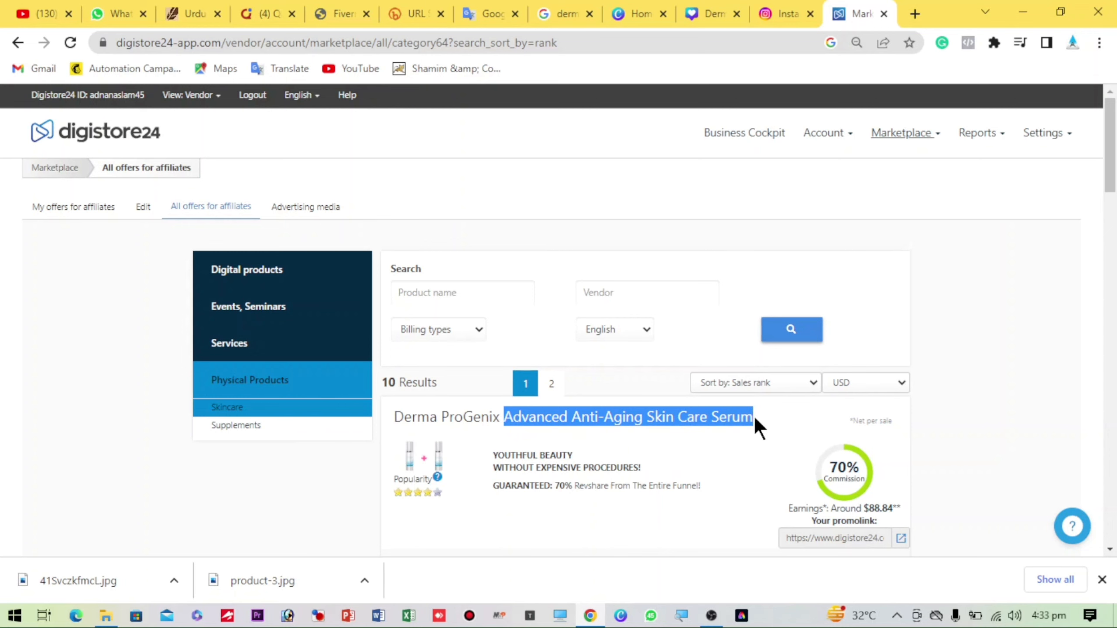
{"action": "left_click", "coordinate": [710, 13]}
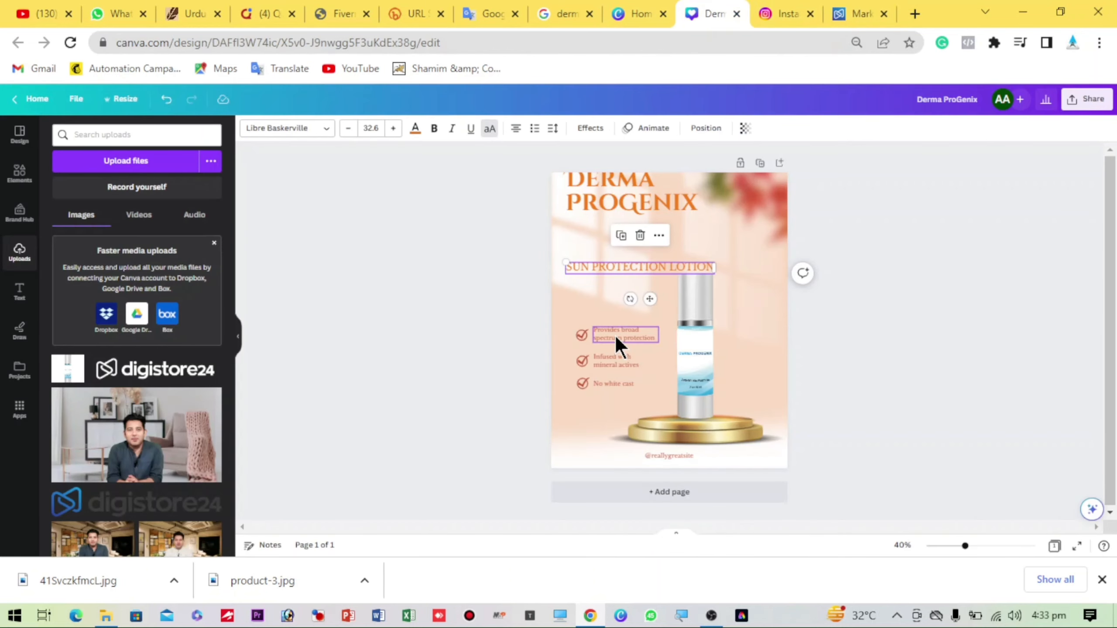
{"action": "double_click", "coordinate": [609, 265]}
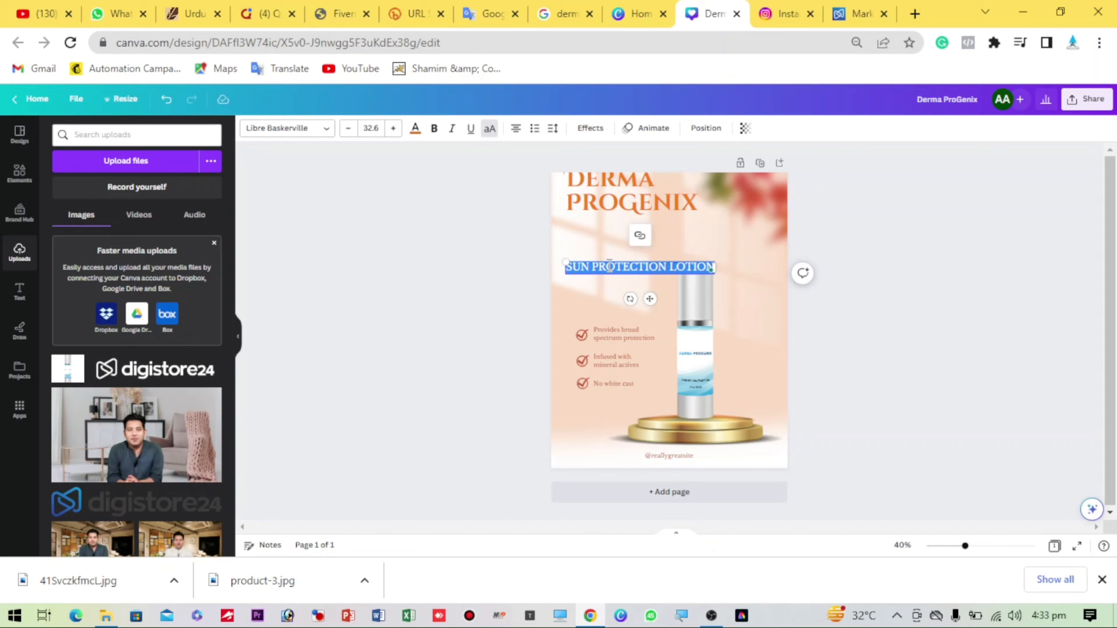
{"action": "key", "text": "ctrl+v"}
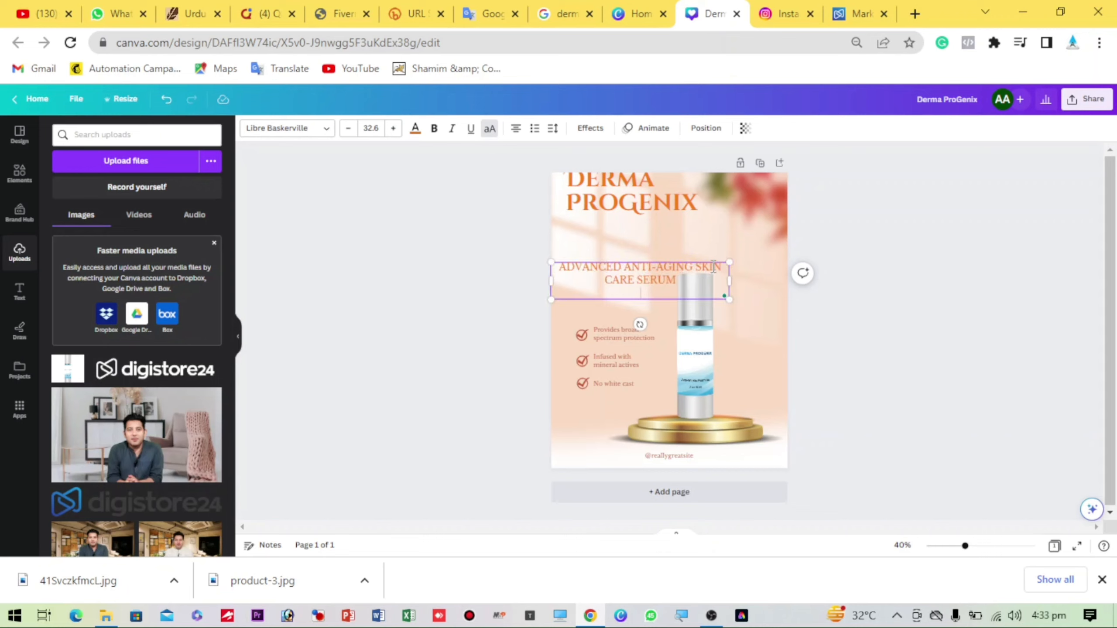
- Move the subtitle up and the headline down so the two text blocks sit together above the bottle
{"action": "left_click_drag", "start_coordinate": [703, 261], "coordinate": [702, 240]}
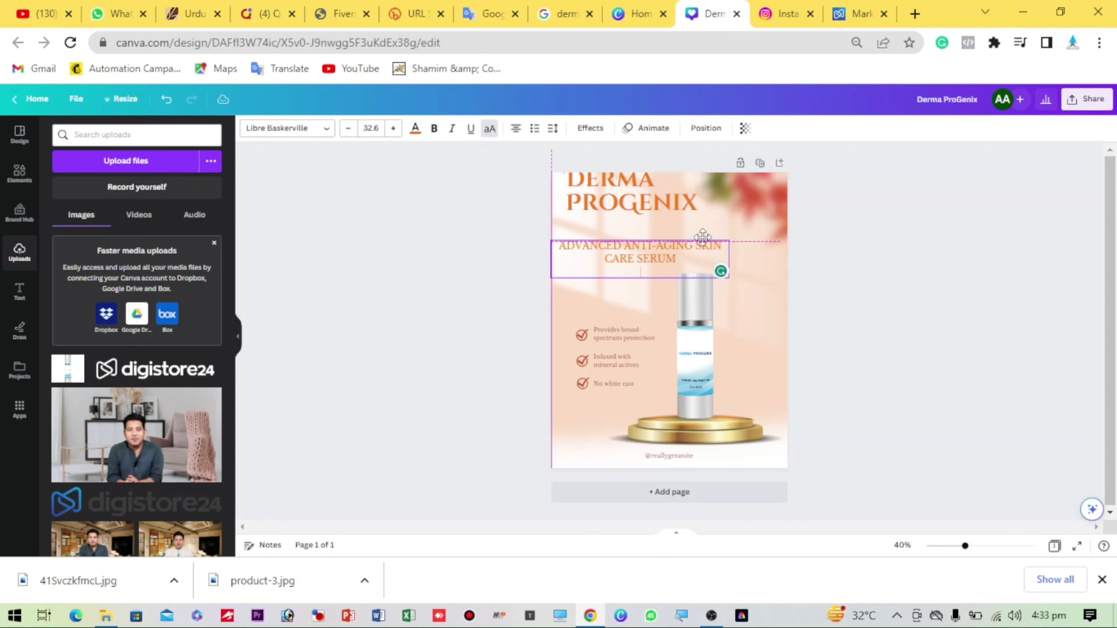
{"action": "left_click_drag", "start_coordinate": [634, 199], "coordinate": [630, 211]}
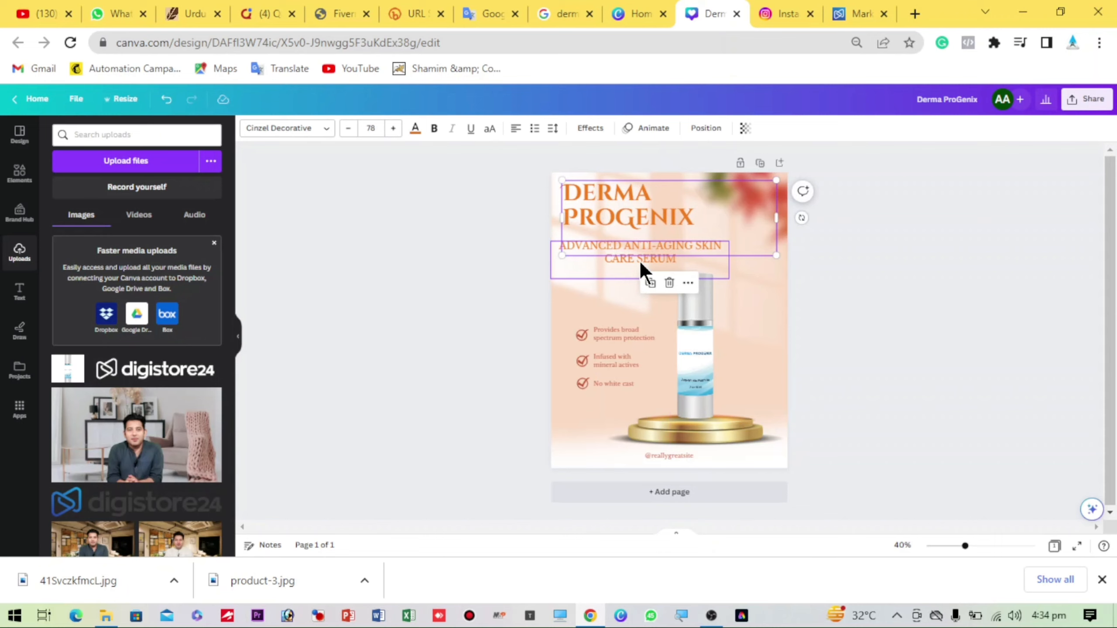
{"action": "left_click_drag", "start_coordinate": [638, 259], "coordinate": [644, 250]}
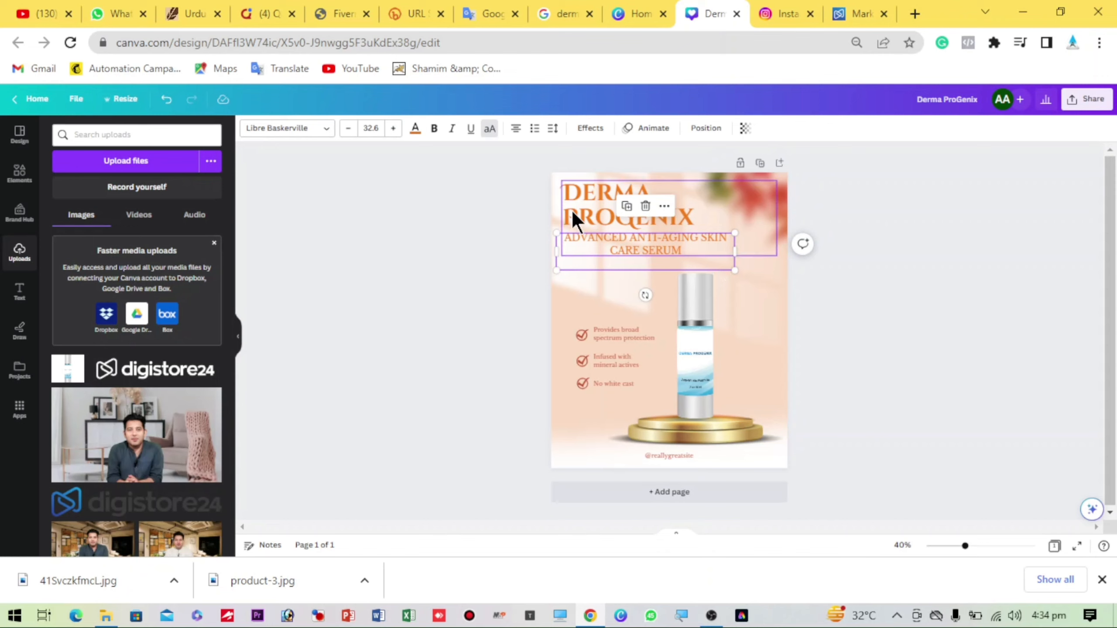
- Try the reddish-brown #c35632 on the subtitle text, settle on black and deselect it
{"action": "left_click", "coordinate": [643, 239]}
{"action": "left_click", "coordinate": [414, 130]}
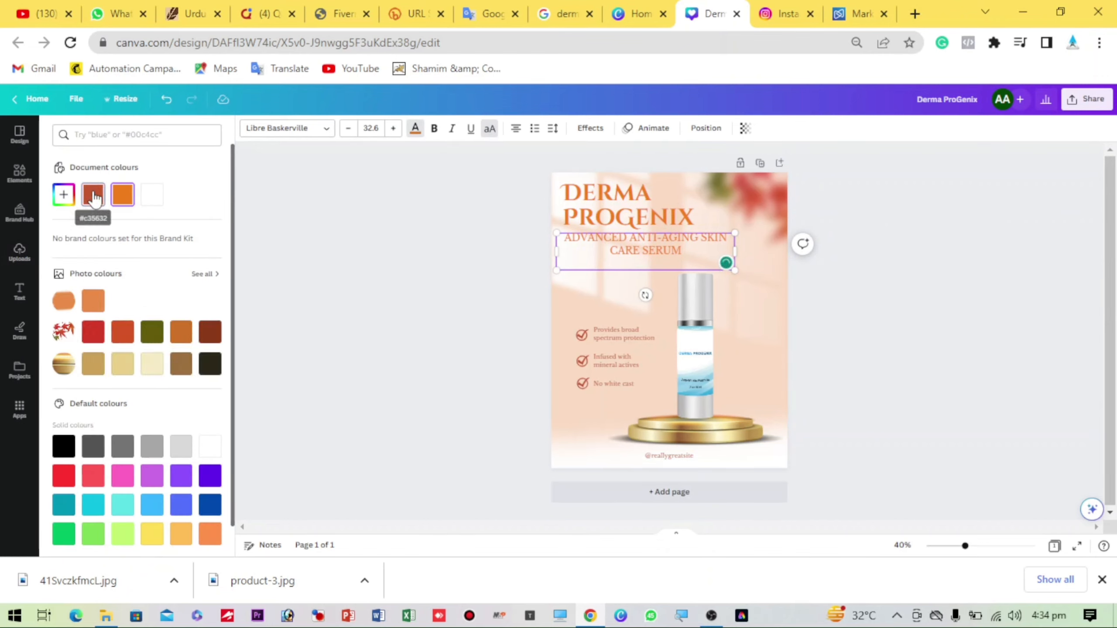
{"action": "left_click", "coordinate": [91, 195]}
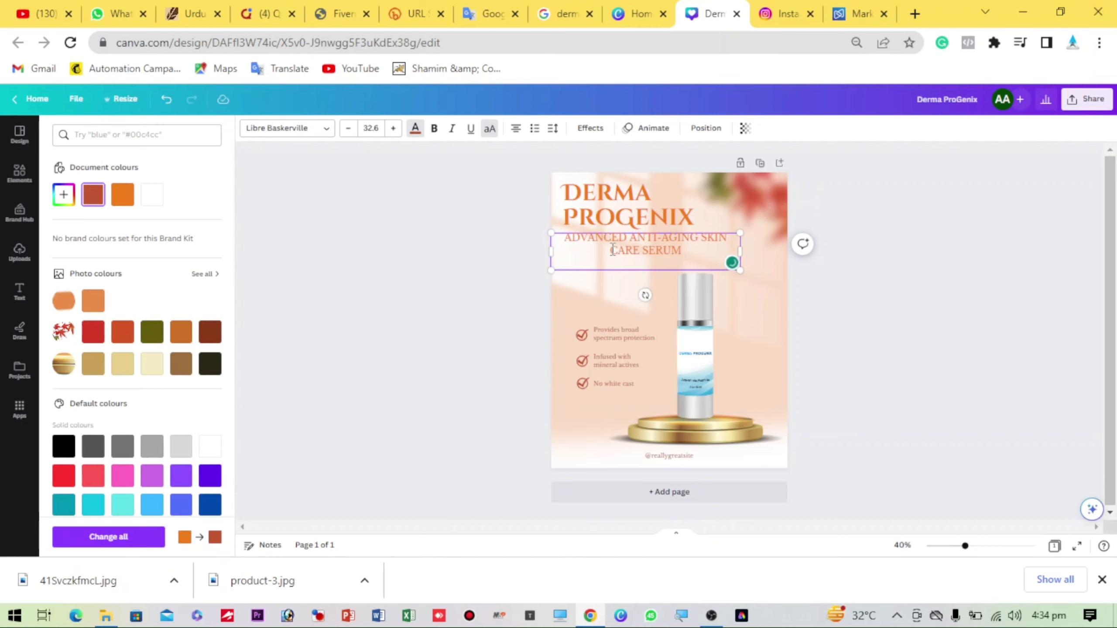
{"action": "triple_click", "coordinate": [613, 250]}
{"action": "left_click", "coordinate": [64, 447]}
{"action": "left_click", "coordinate": [418, 231]}
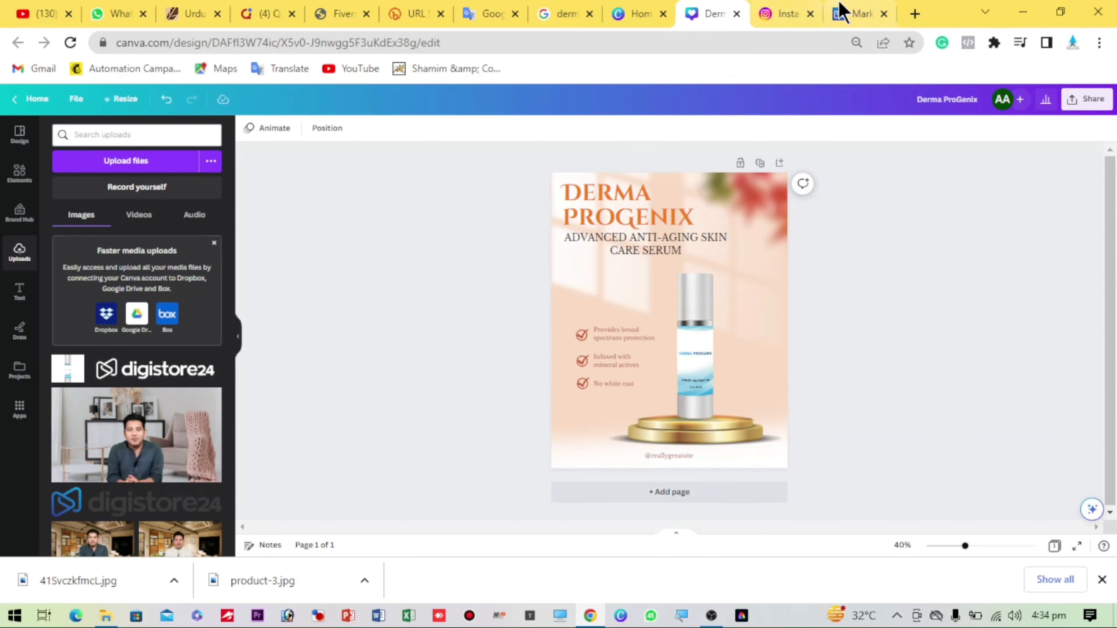
{"action": "left_click", "coordinate": [842, 13]}
{"action": "scroll", "coordinate": [660, 453], "scroll_direction": "down", "scroll_amount": 3}
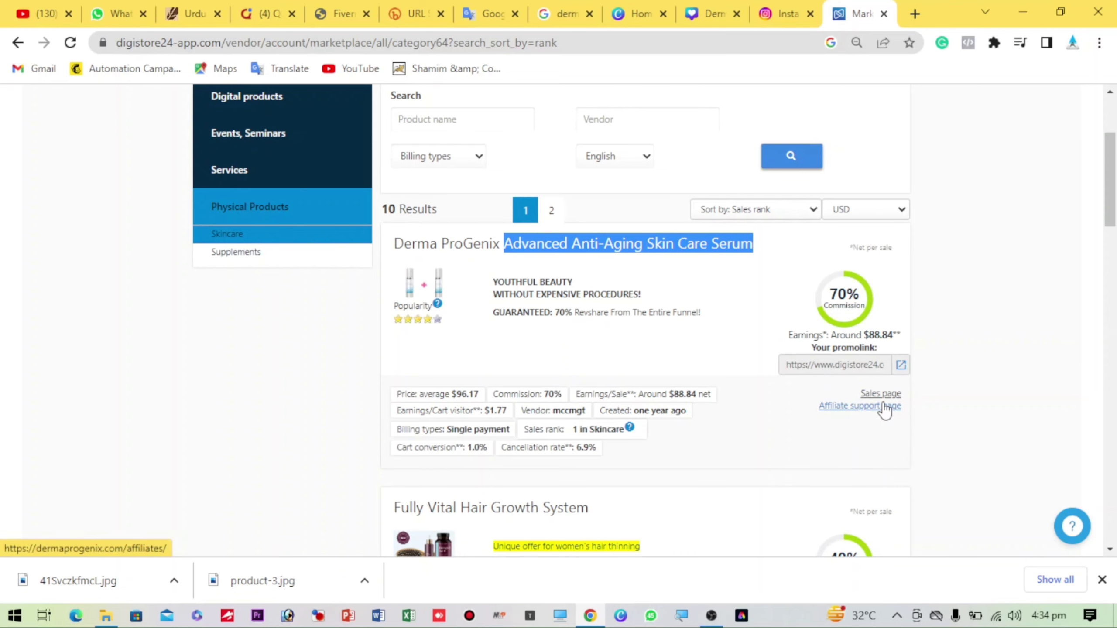
{"action": "scroll", "coordinate": [672, 434], "scroll_direction": "up", "scroll_amount": 3}
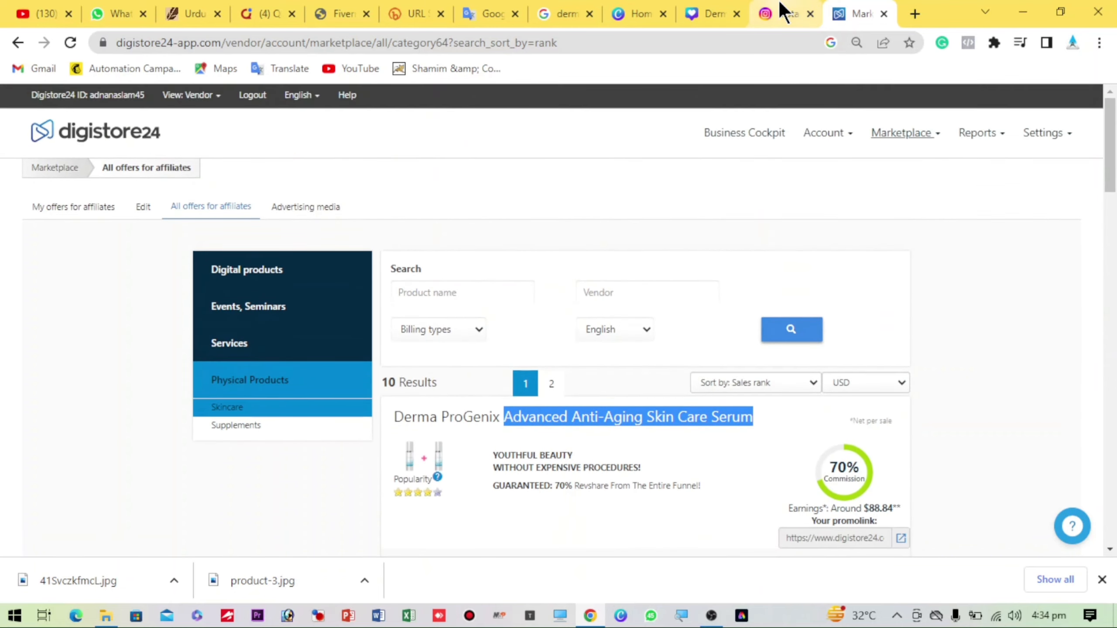
{"action": "left_click", "coordinate": [712, 15]}
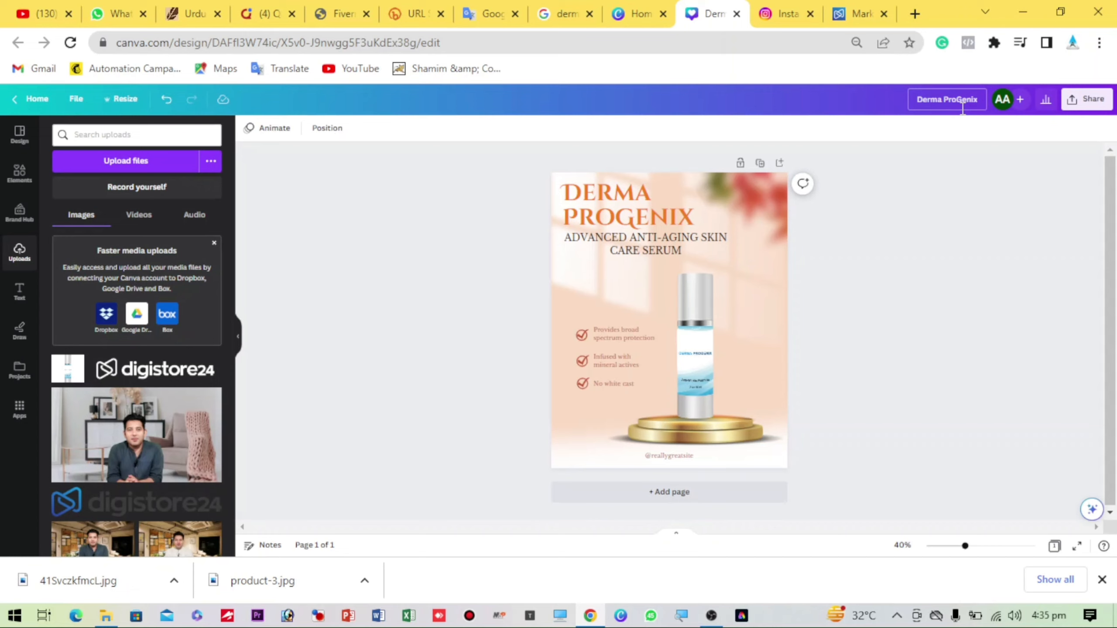
- Download the finished design as a PNG at 1,080 × 1,350 px
{"action": "left_click", "coordinate": [1085, 99]}
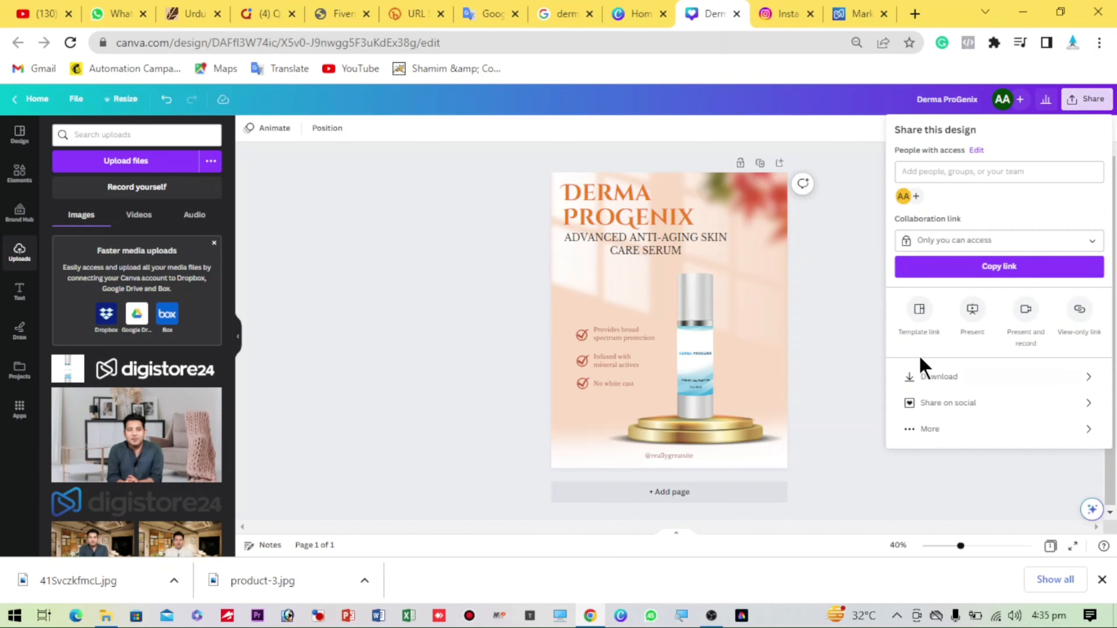
{"action": "left_click", "coordinate": [935, 378]}
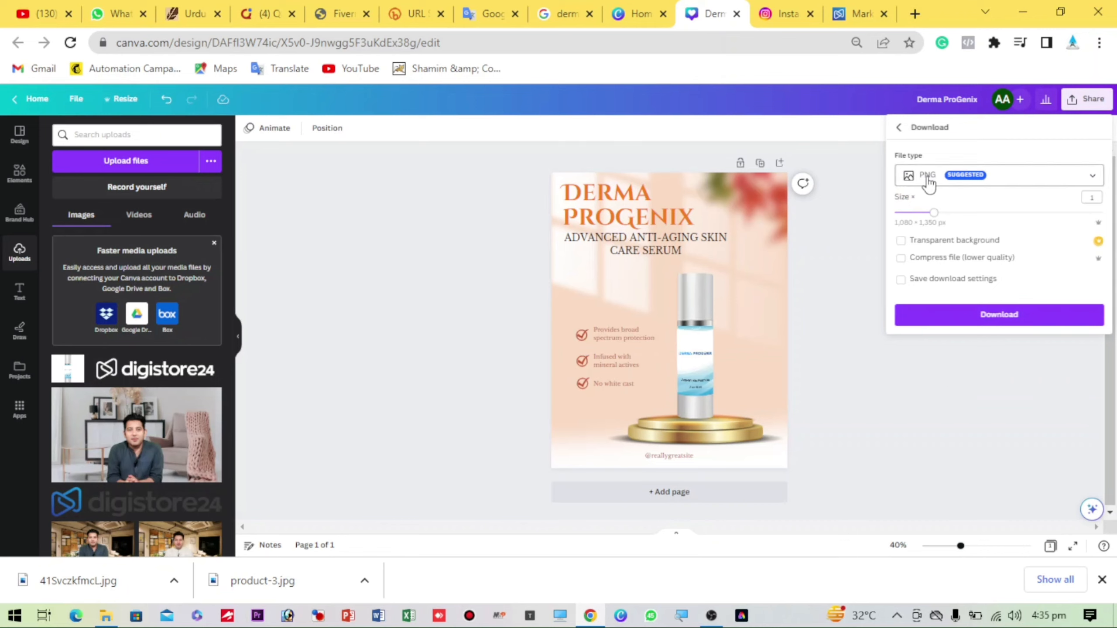
{"action": "left_click", "coordinate": [948, 320]}
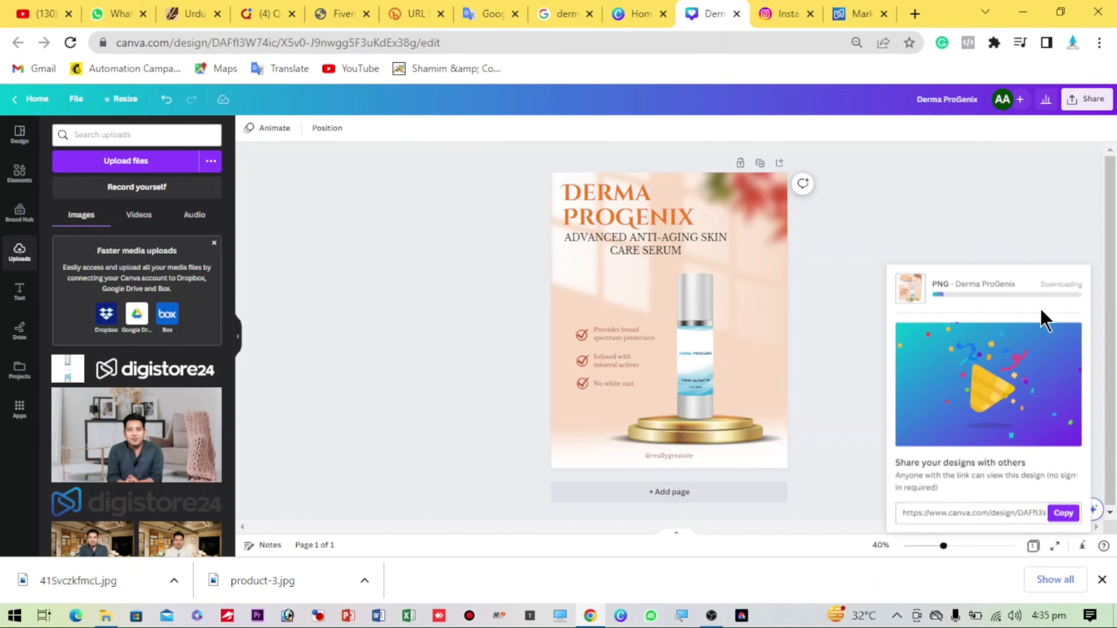
- Switch to Instagram and start a new post with the Derma ProGenix image from the Downloads folder
{"action": "left_click", "coordinate": [785, 11]}
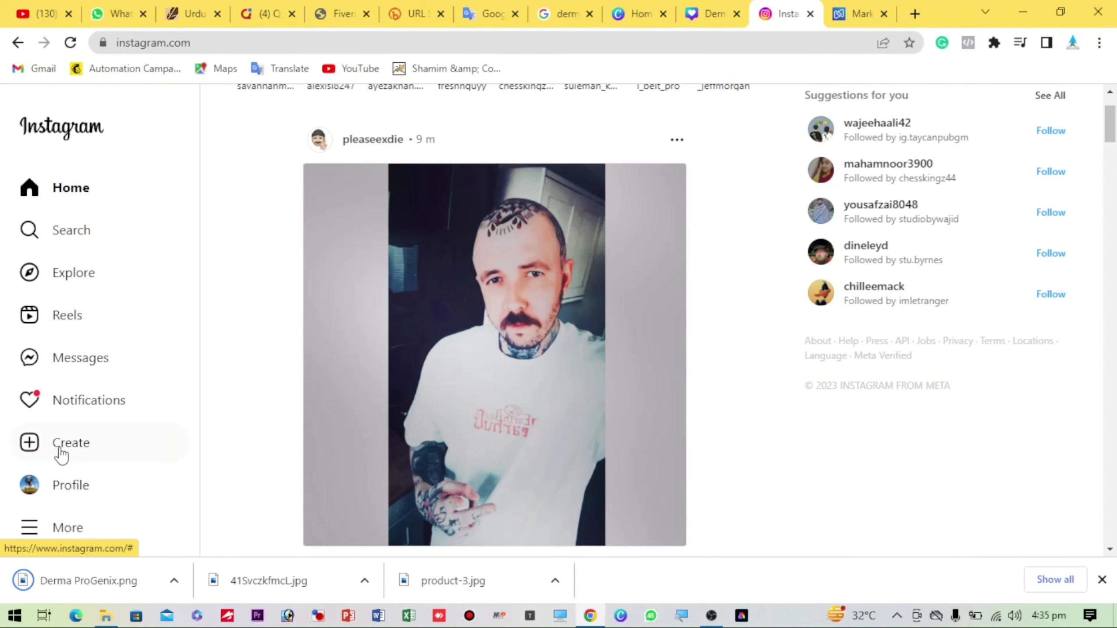
{"action": "left_click", "coordinate": [36, 450]}
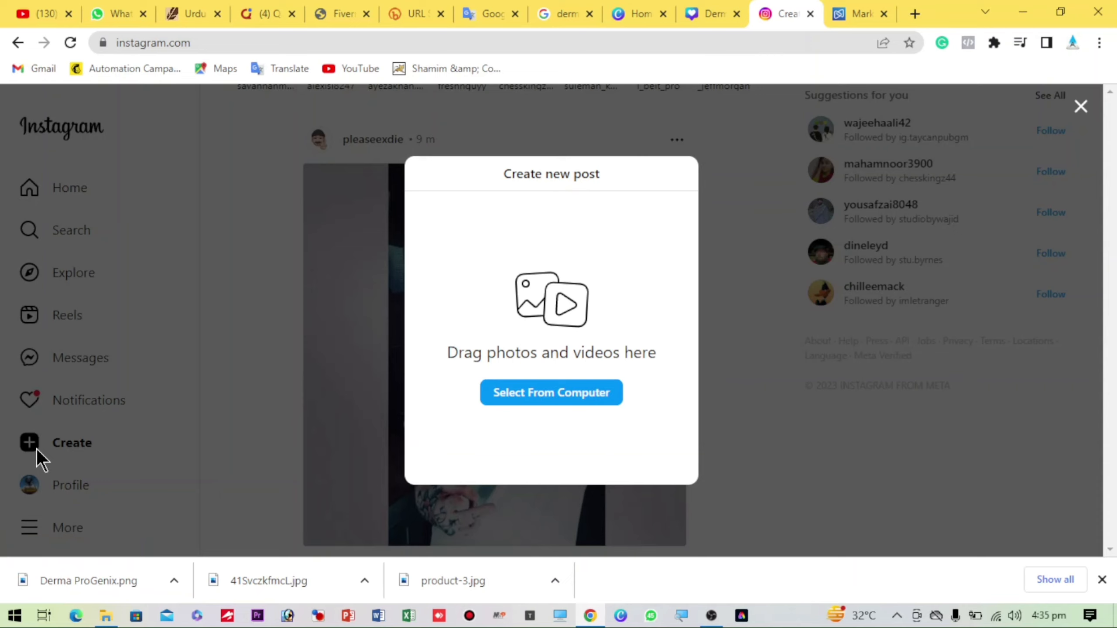
{"action": "left_click", "coordinate": [522, 402]}
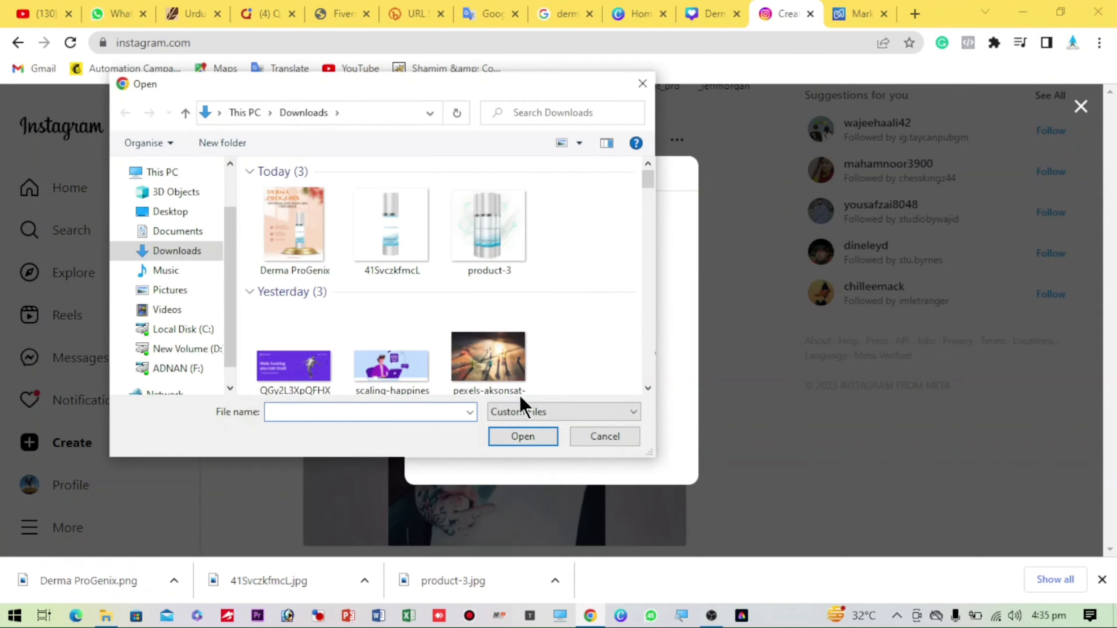
{"action": "double_click", "coordinate": [286, 216]}
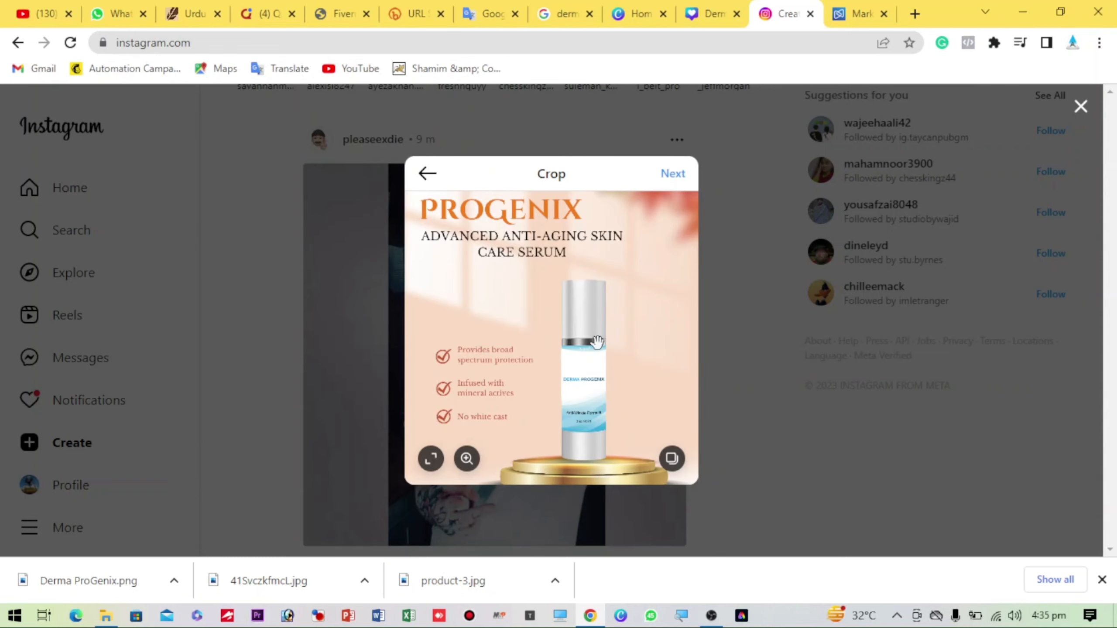
- Keep the default square crop and the Original filter, and continue to the new post's caption page
{"action": "key", "text": "ctrl+minus"}
{"action": "key", "text": "ctrl+minus"}
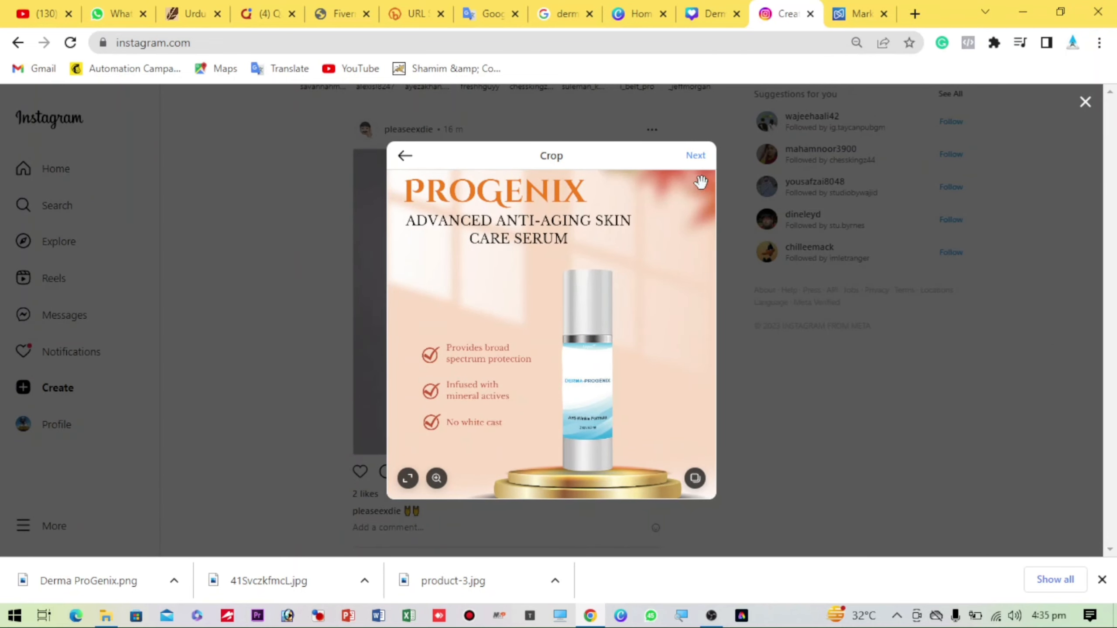
{"action": "left_click", "coordinate": [697, 156]}
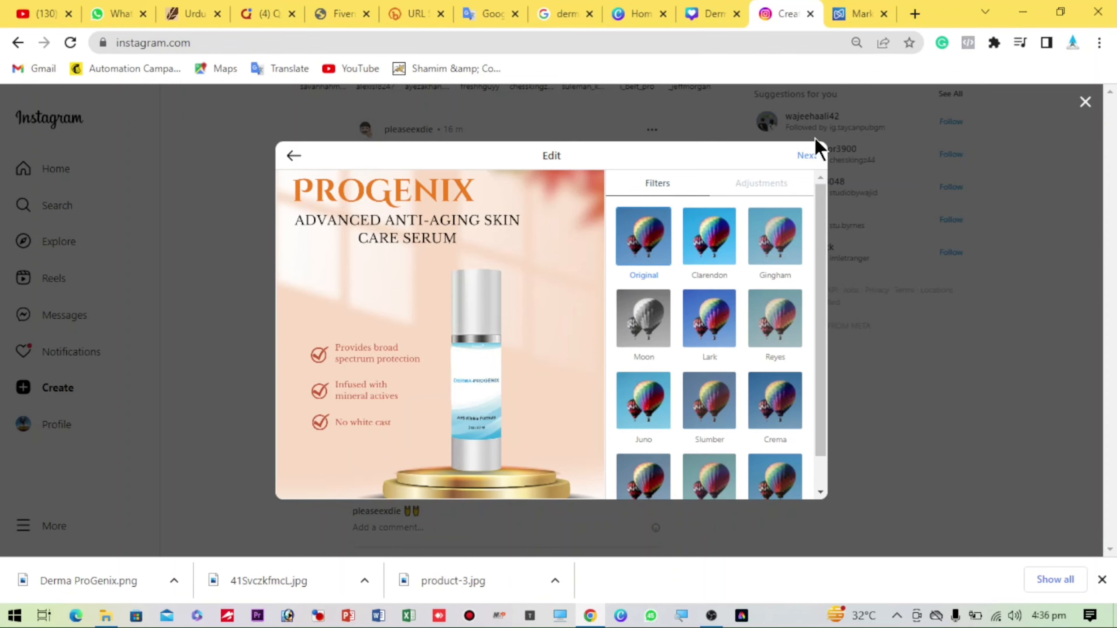
{"action": "left_click", "coordinate": [808, 157]}
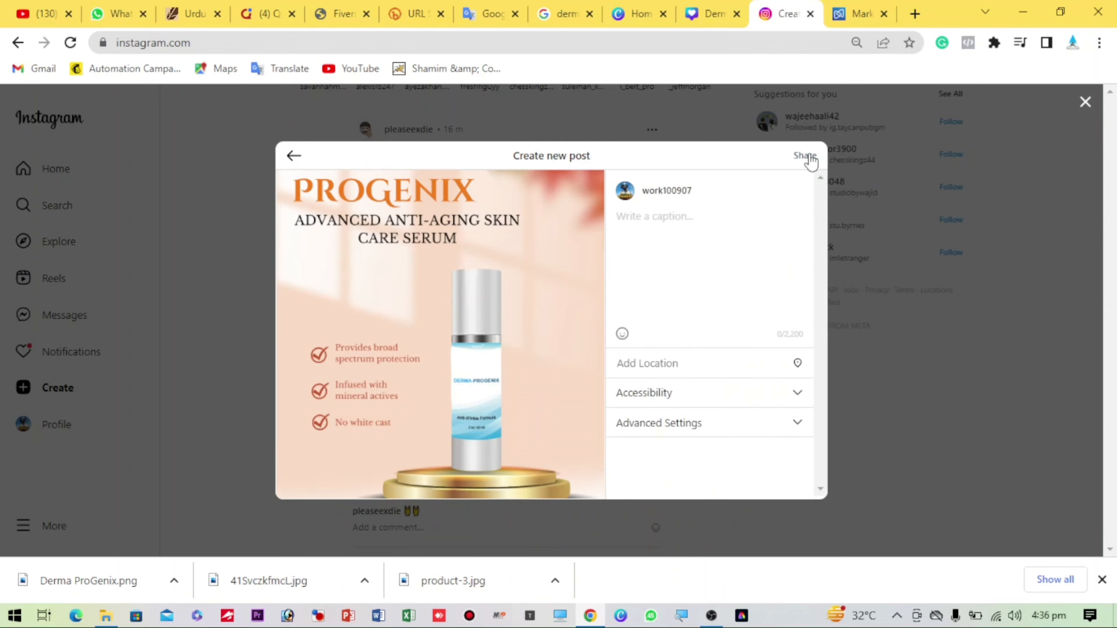
- Caption the post "Derma ProGenix Advanced Anti-Aging Skin Care Serum", copied from the Digistore24 listing, and expand its advanced settings
{"action": "left_click", "coordinate": [646, 223]}
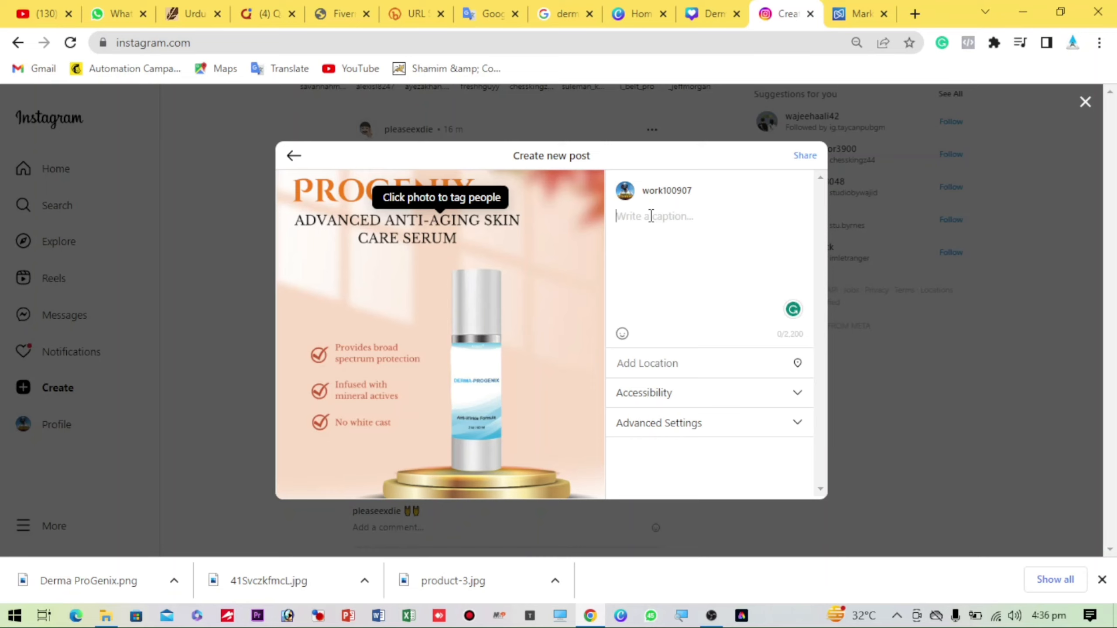
{"action": "left_click", "coordinate": [851, 13]}
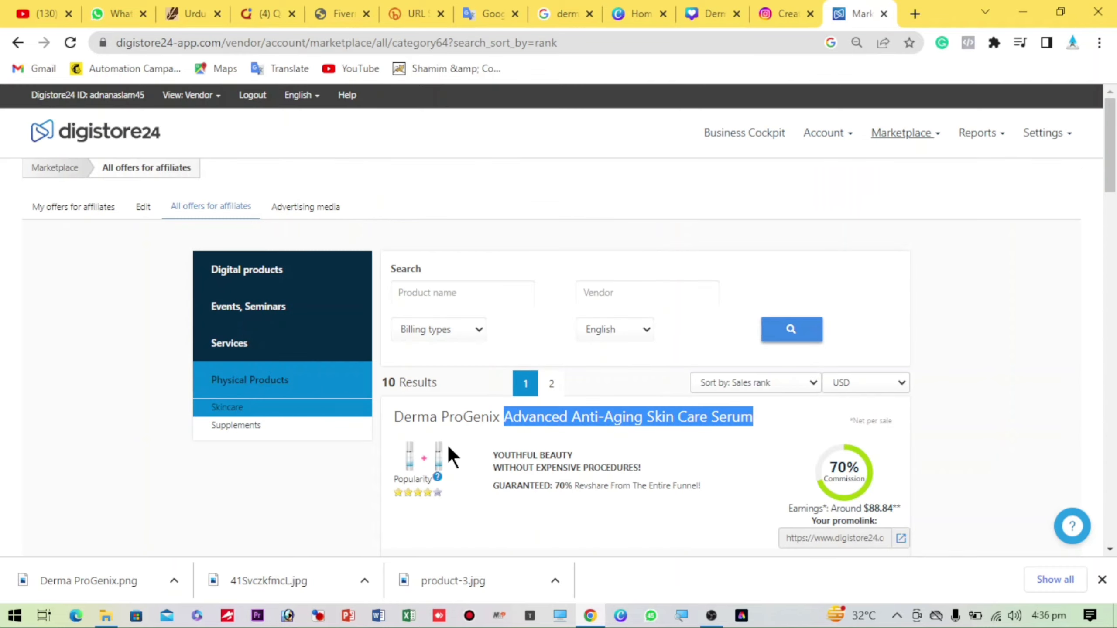
{"action": "double_click", "coordinate": [392, 419]}
{"action": "type", "text": "Derma ProGenix Advanced Anti-Aging Skin Care Serum"}
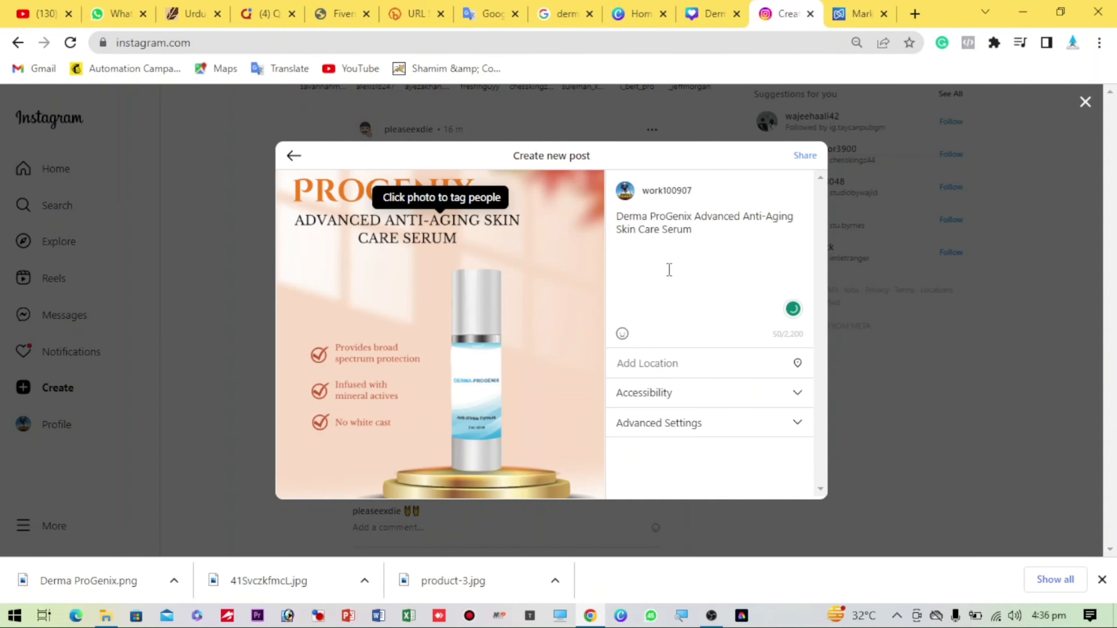
{"action": "left_click", "coordinate": [690, 423]}
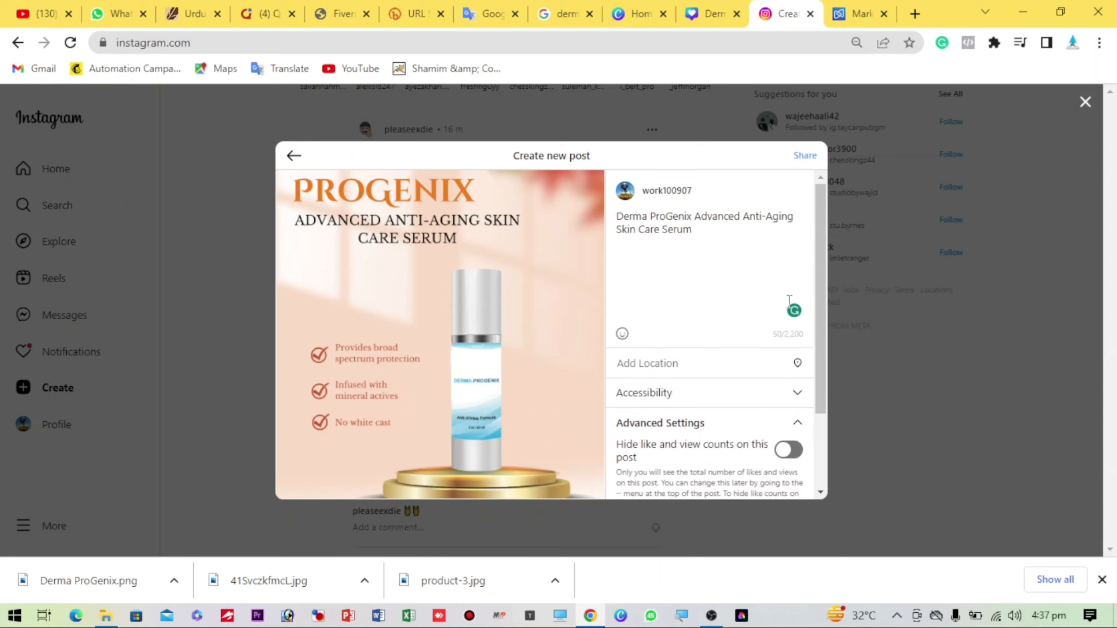